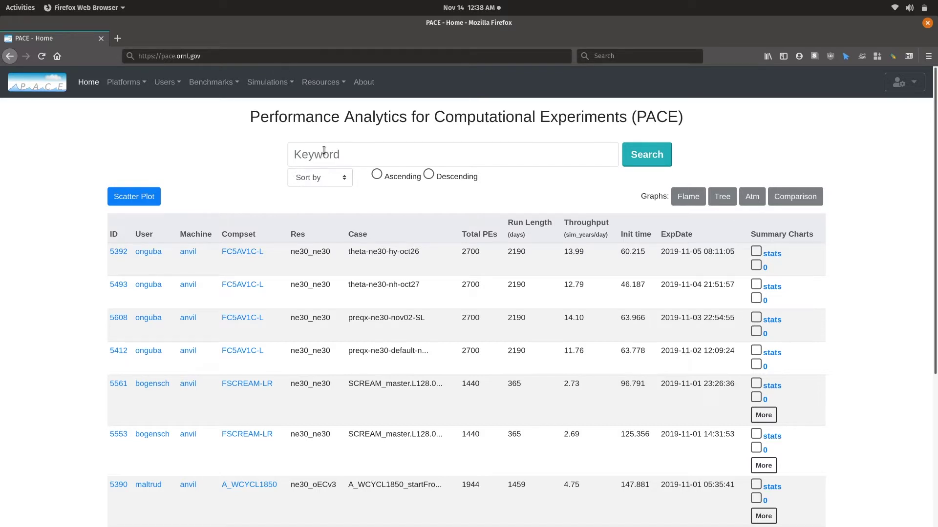
- Look through the recent experiments, filter the list to the Compy platform, and review the filtered entries
scroll(847, 213, down, 3)
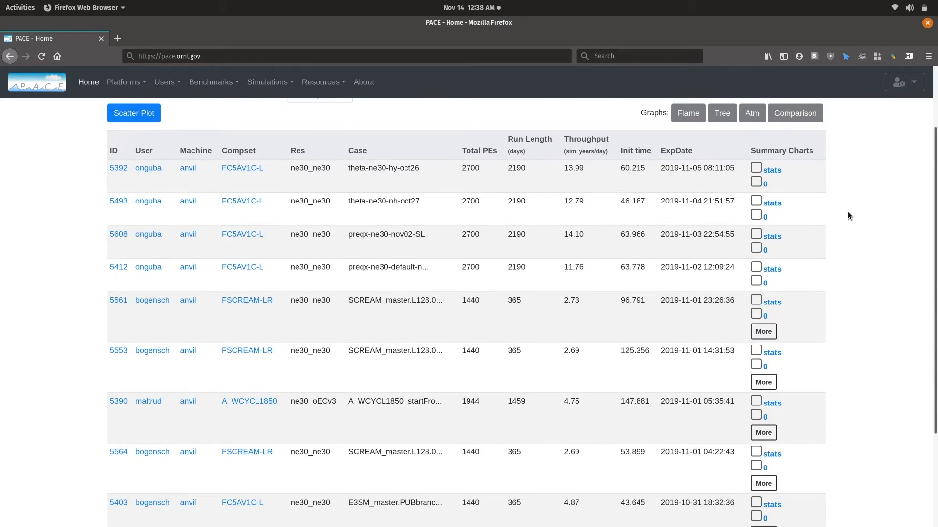
scroll(847, 215, down, 4)
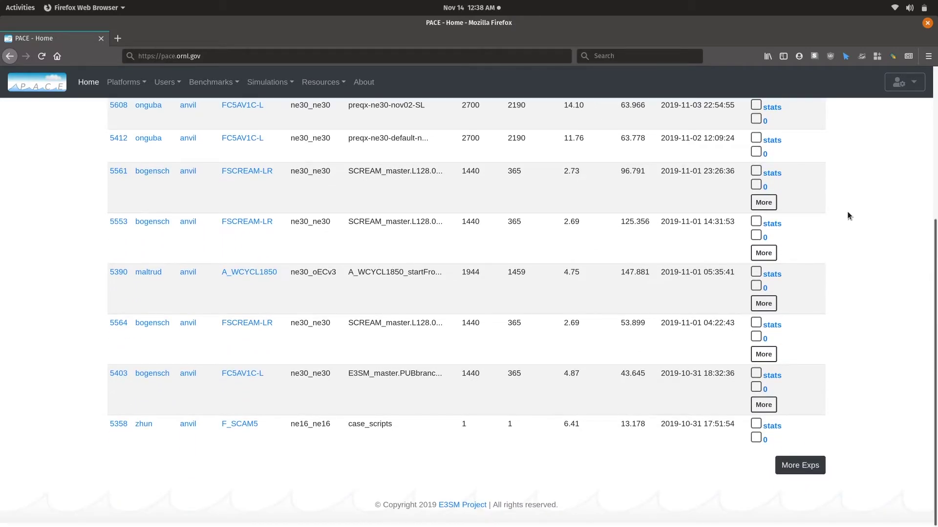
scroll(847, 215, up, 7)
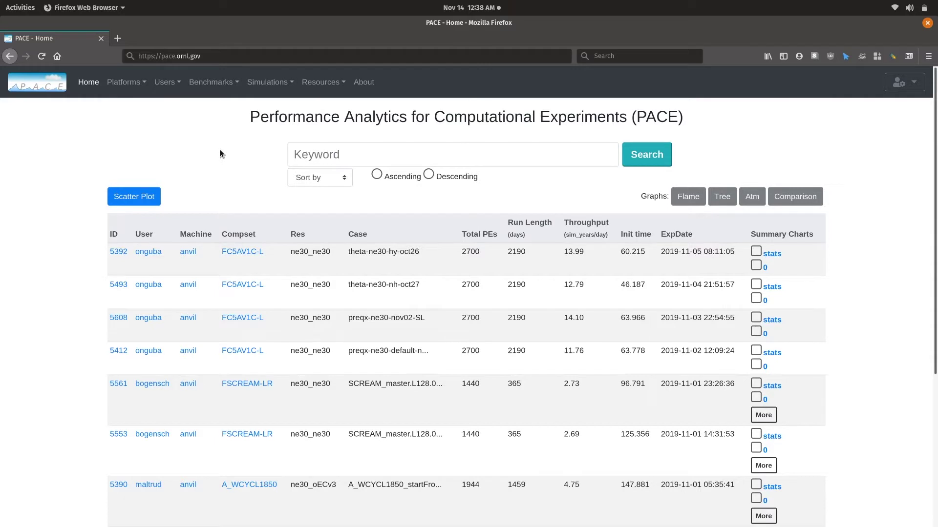
click(145, 83)
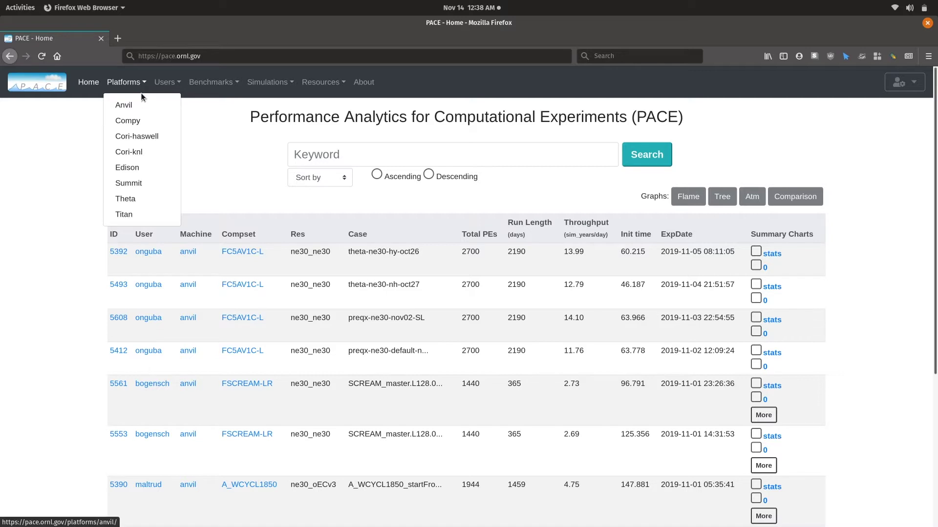
click(137, 122)
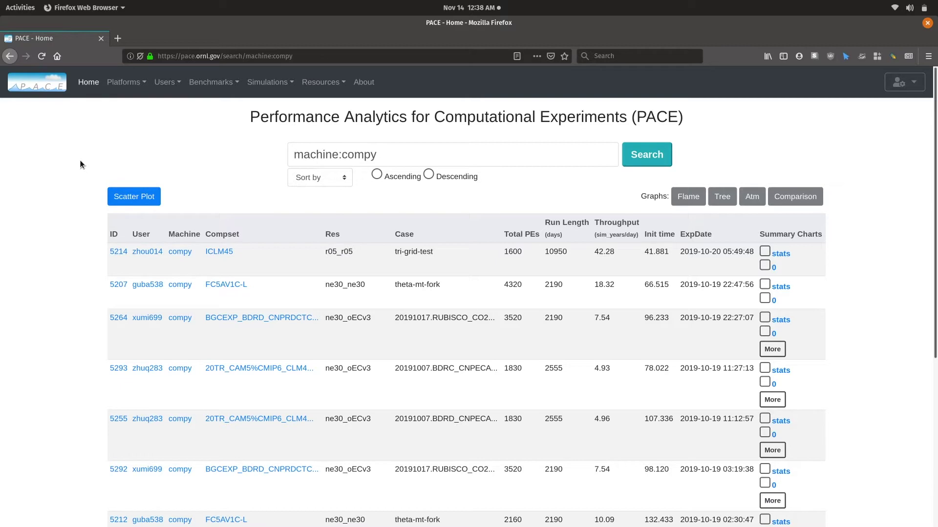
scroll(80, 160, down, 5)
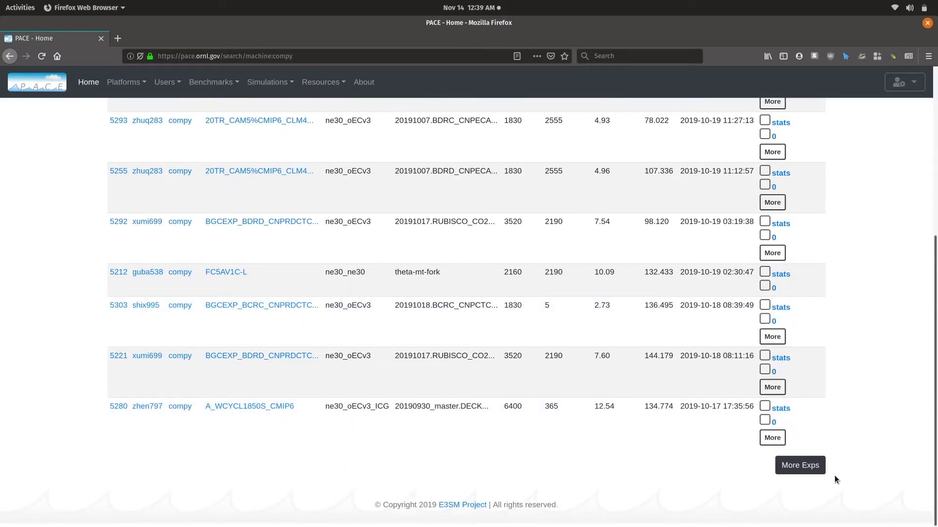
scroll(871, 459, up, 5)
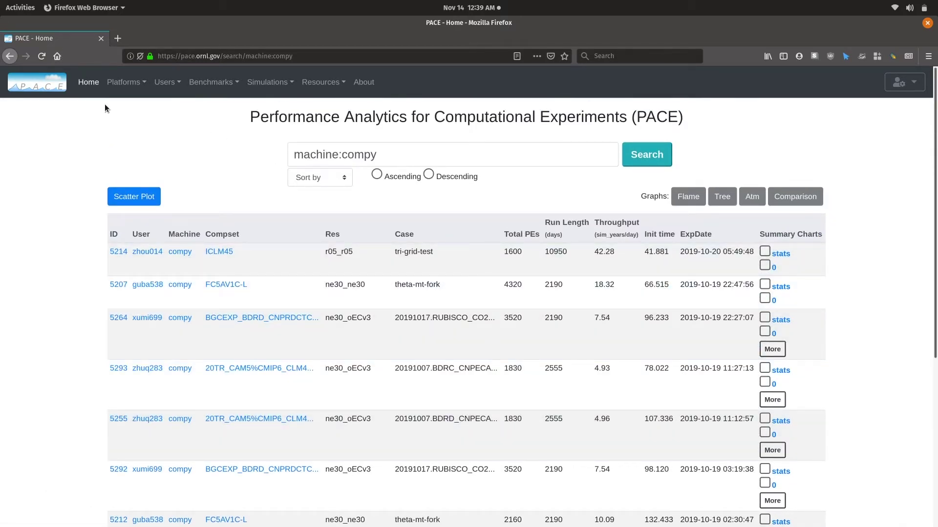
- Filter the experiments to those run by the fourth user in the list of users
click(179, 89)
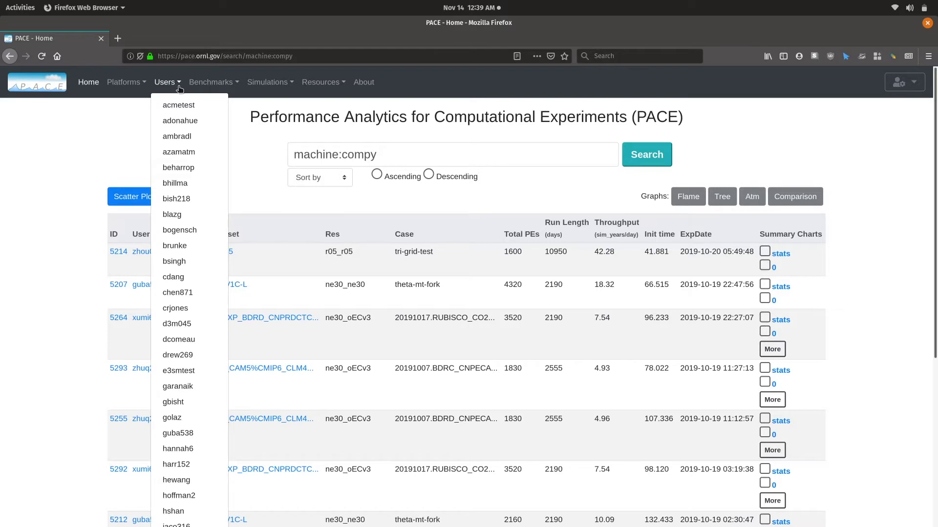
click(188, 153)
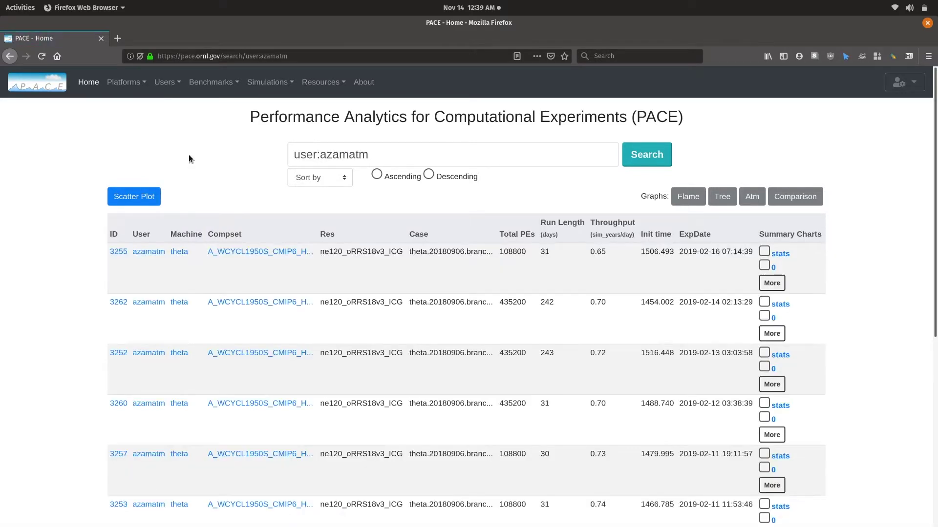
click(225, 81)
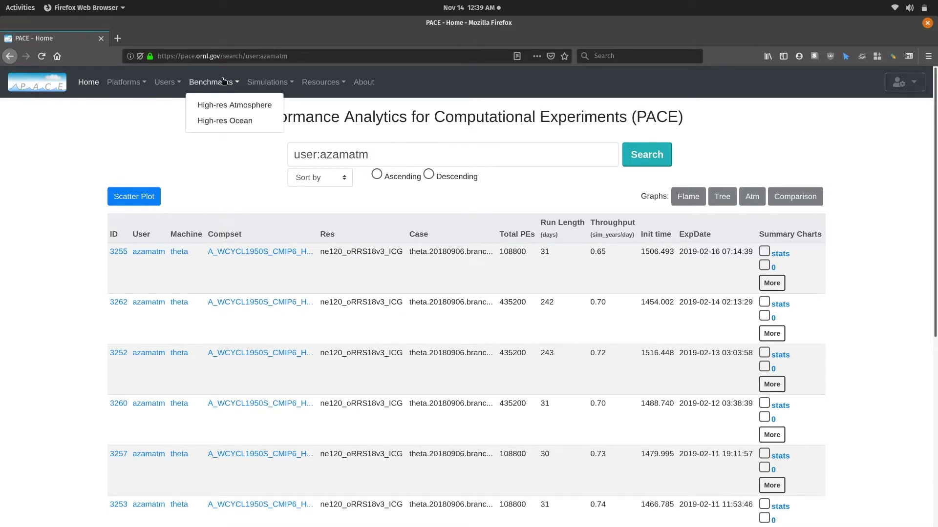
click(253, 83)
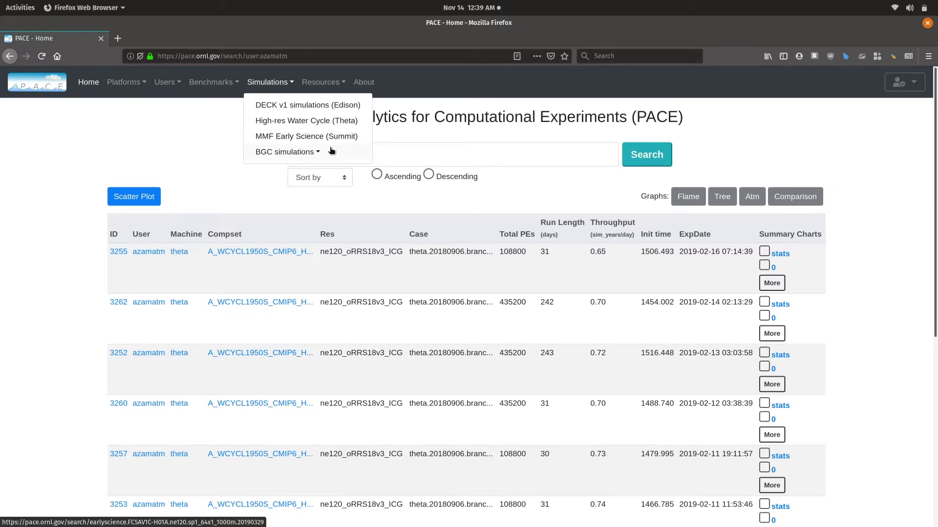
click(318, 155)
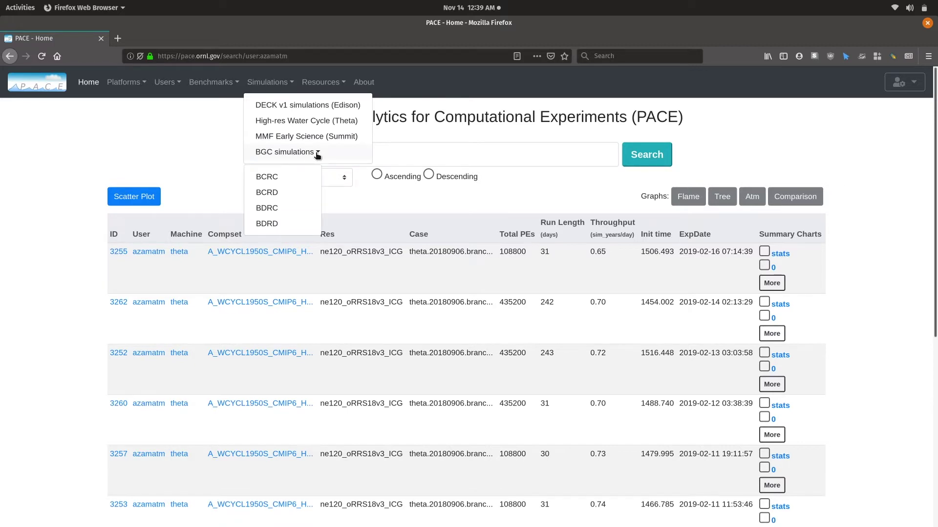
click(344, 84)
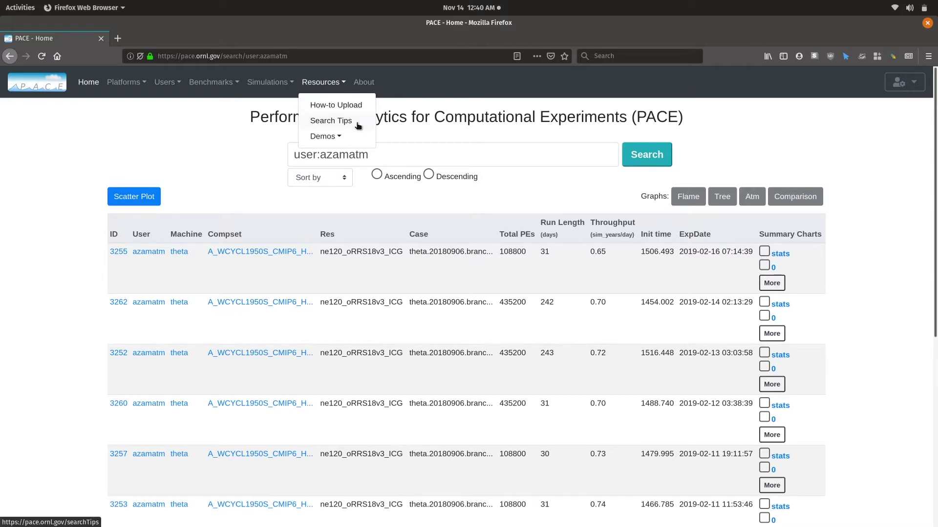
click(338, 143)
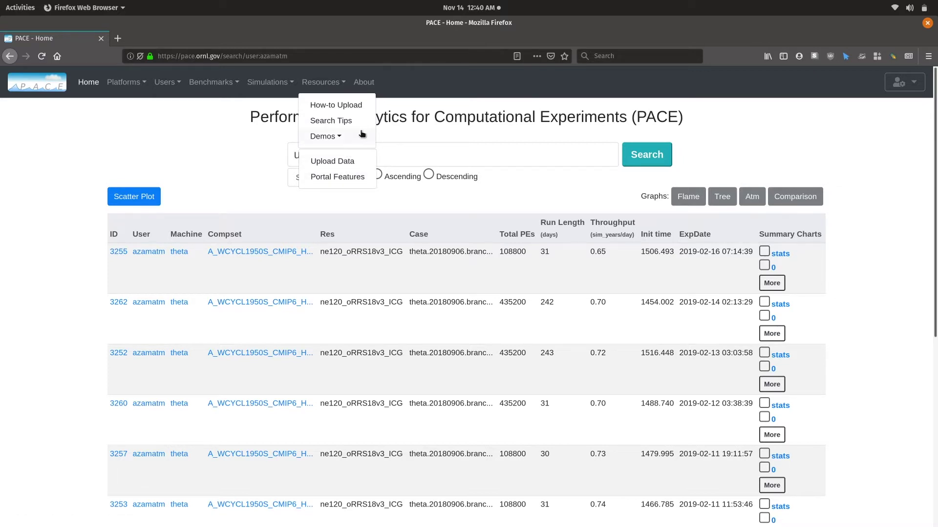
click(319, 82)
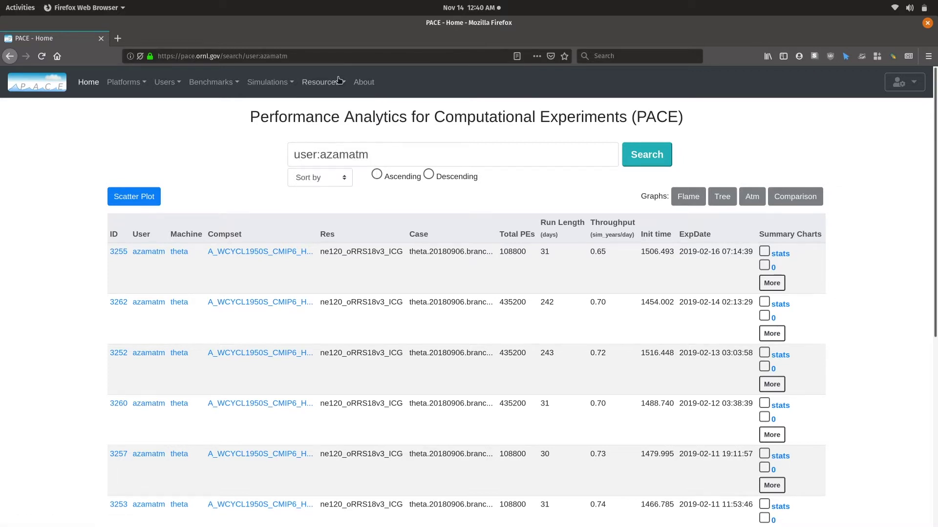
- List the experiments of the DECK v1 simulations (Edison) and highlight the case name used as the search keyword
click(292, 87)
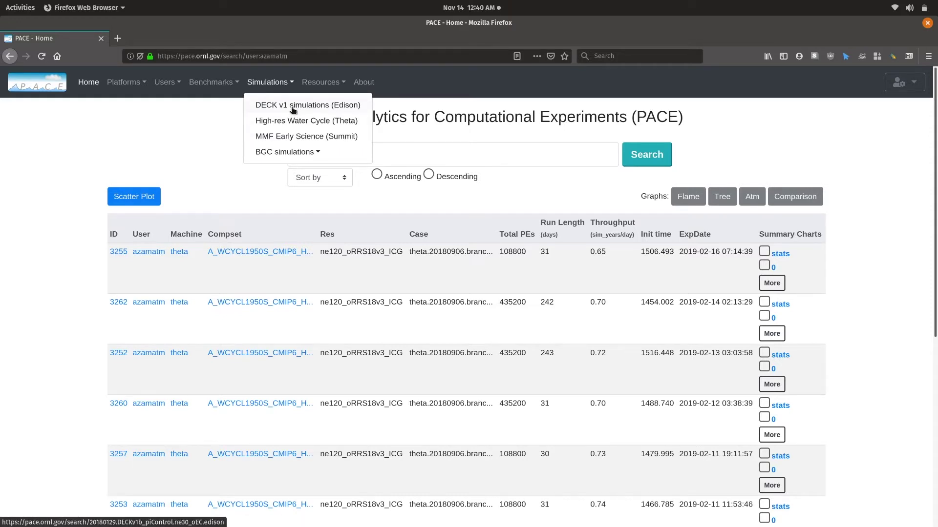
click(293, 106)
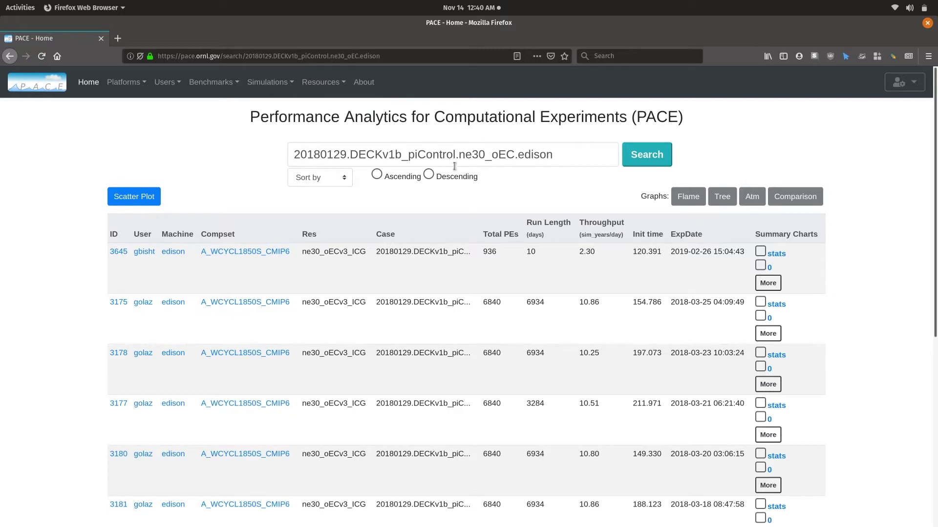
double_click(479, 161)
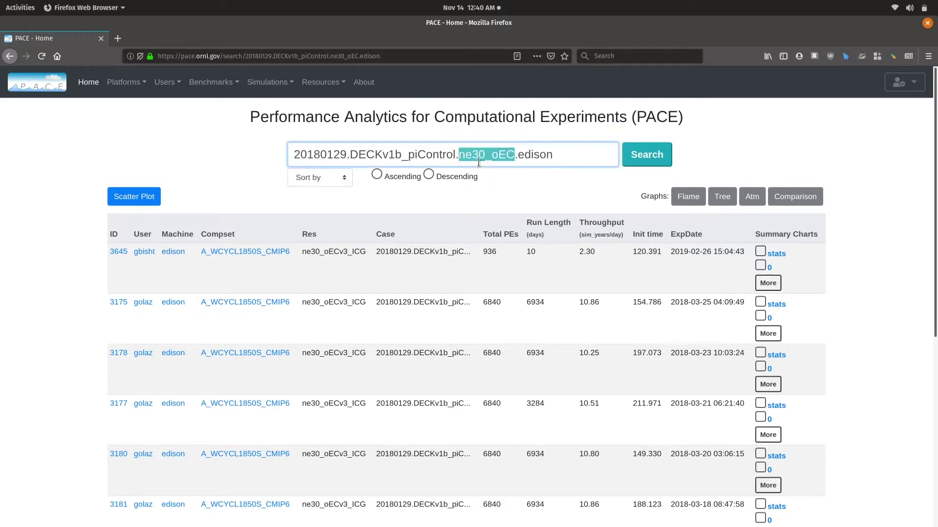
triple_click(479, 163)
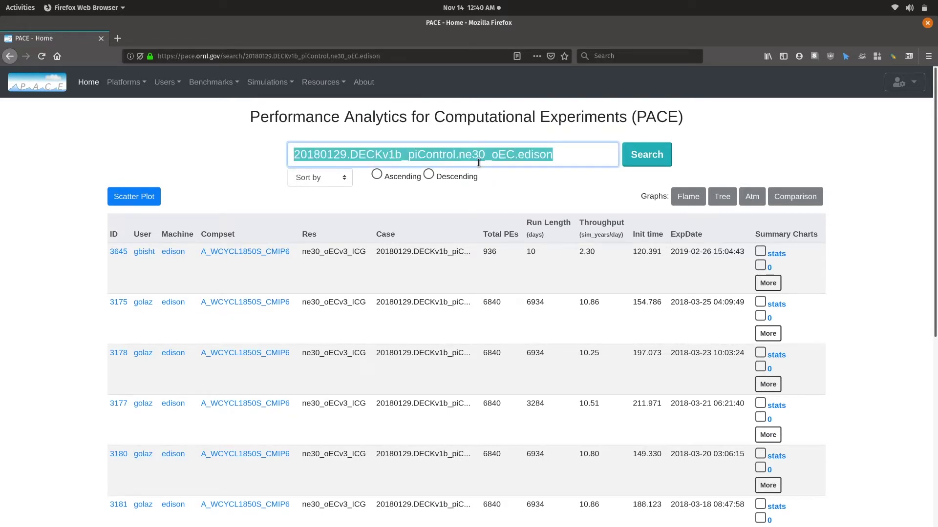
click(496, 197)
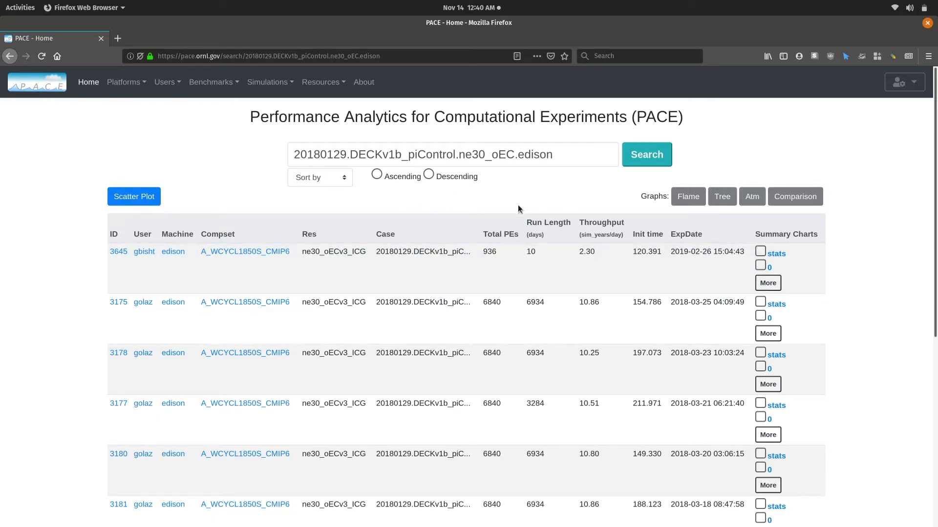
- Sort the DECK v1 experiments by Run Length in descending order
click(341, 179)
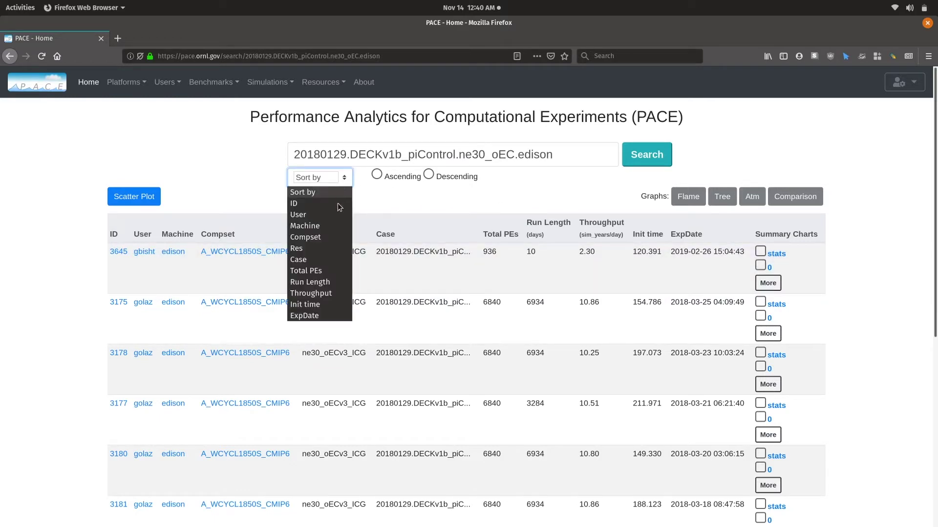
click(336, 281)
click(428, 174)
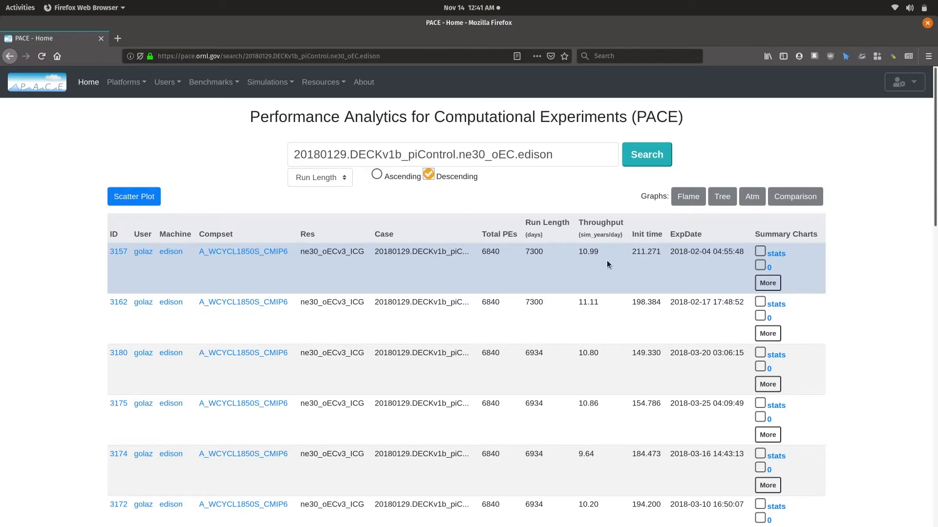
- Open the details of experiment 3157 and examine its metadata, timing values, model throughput, processor layout chart and component table
click(420, 279)
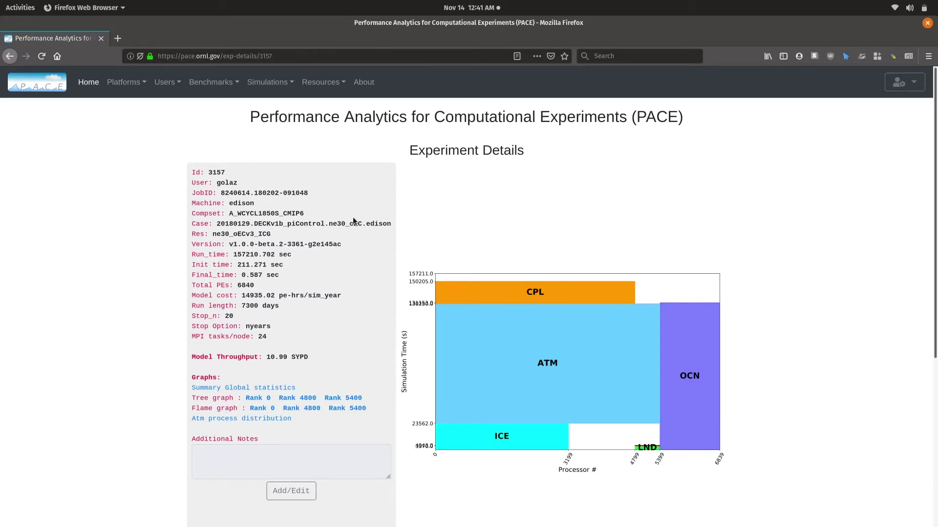
drag(196, 172, 264, 334)
click(202, 169)
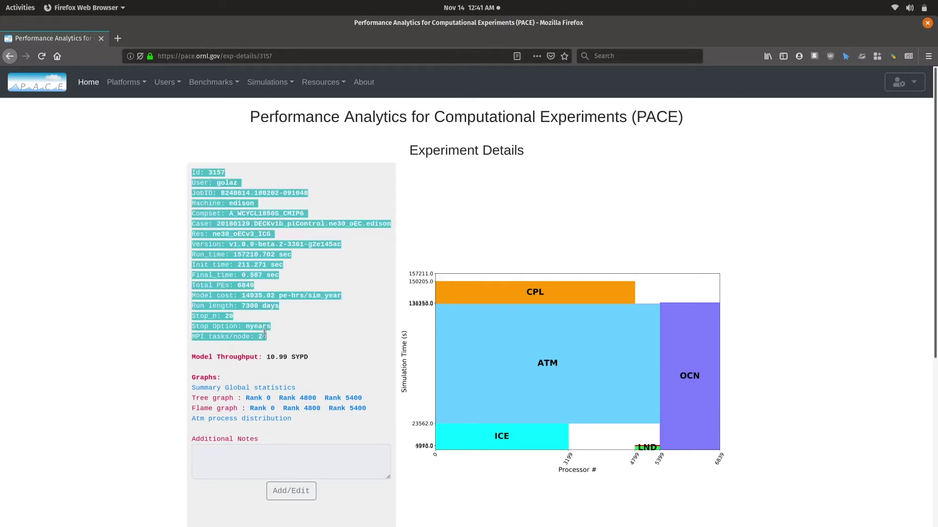
click(264, 334)
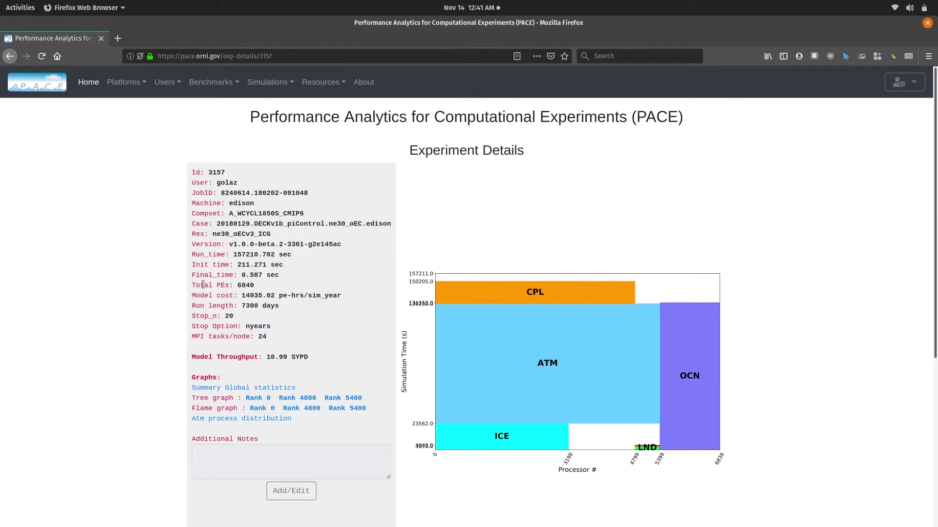
triple_click(200, 256)
drag(200, 256, 208, 275)
click(208, 274)
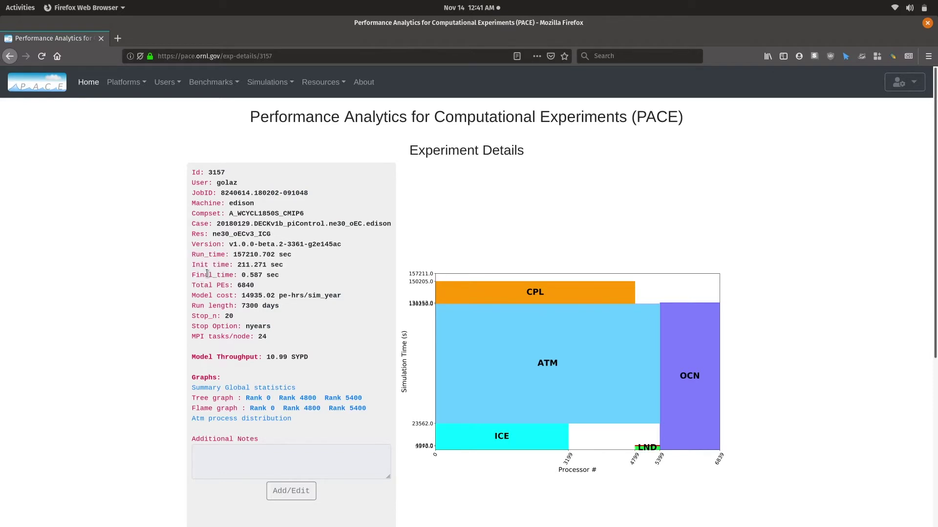
triple_click(217, 356)
click(218, 356)
scroll(818, 426, down, 4)
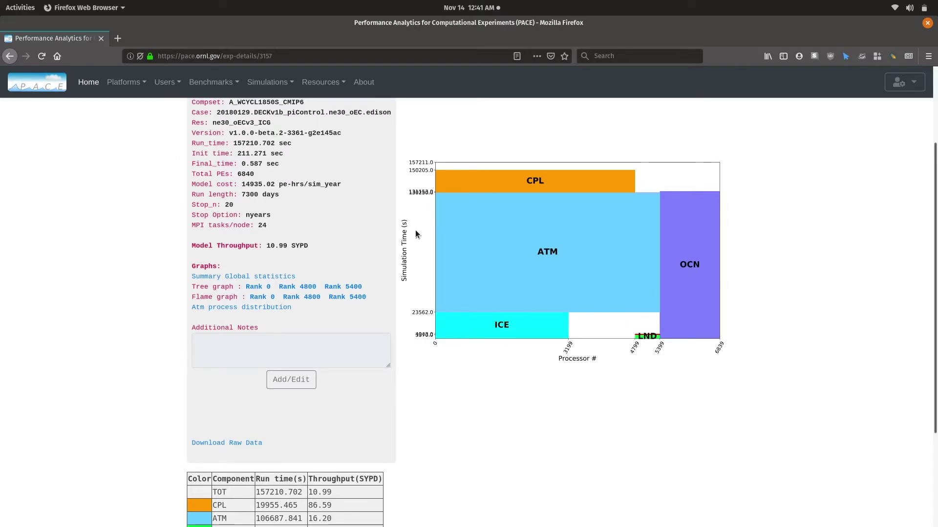
scroll(415, 231, down, 5)
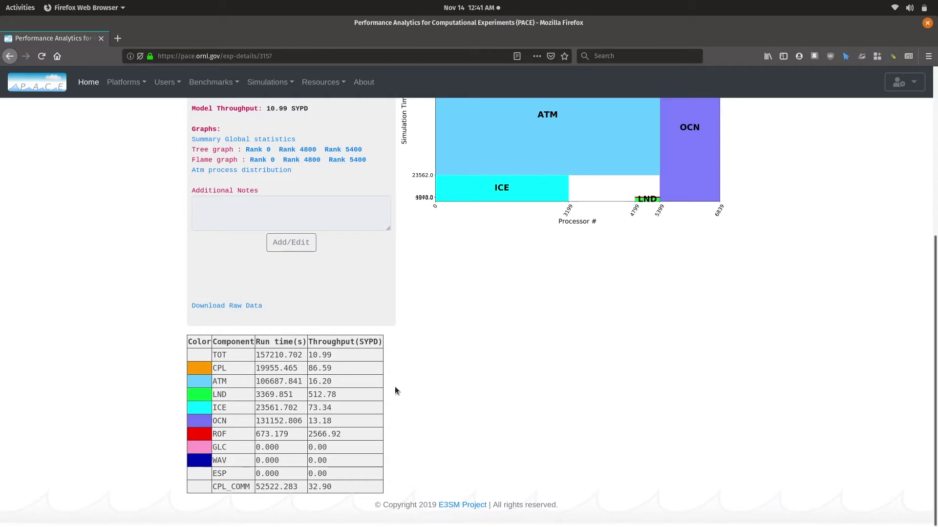
scroll(458, 400, up, 5)
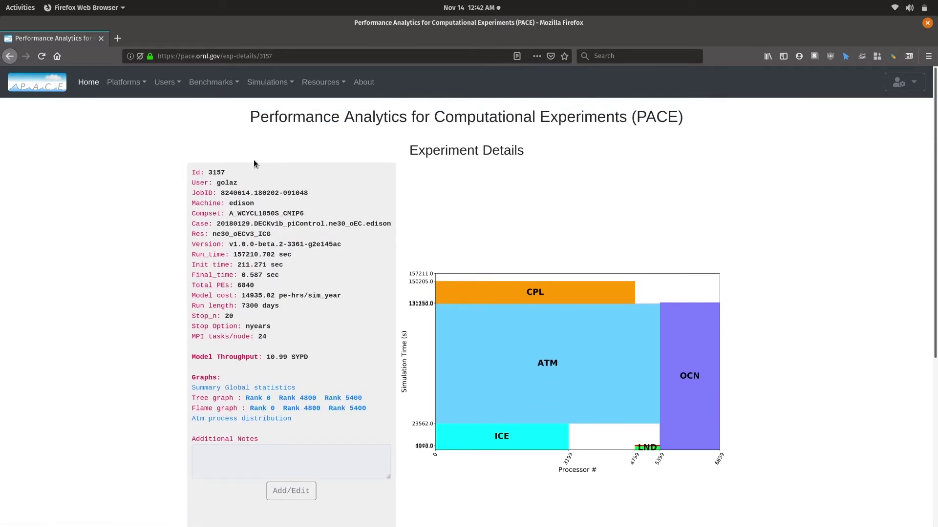
- Return to the DECK v1 experiment list and open the summary statistics chart of experiment 3645
key(alt+Left)
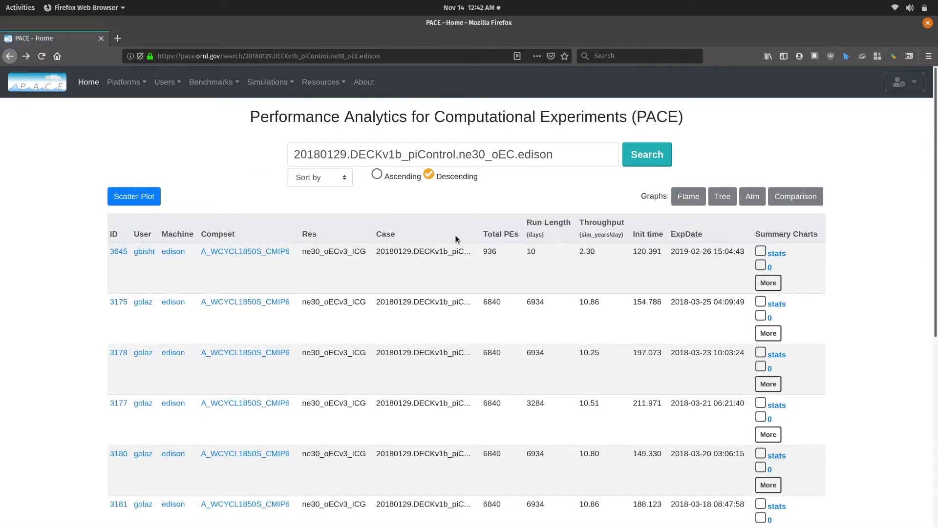
click(774, 256)
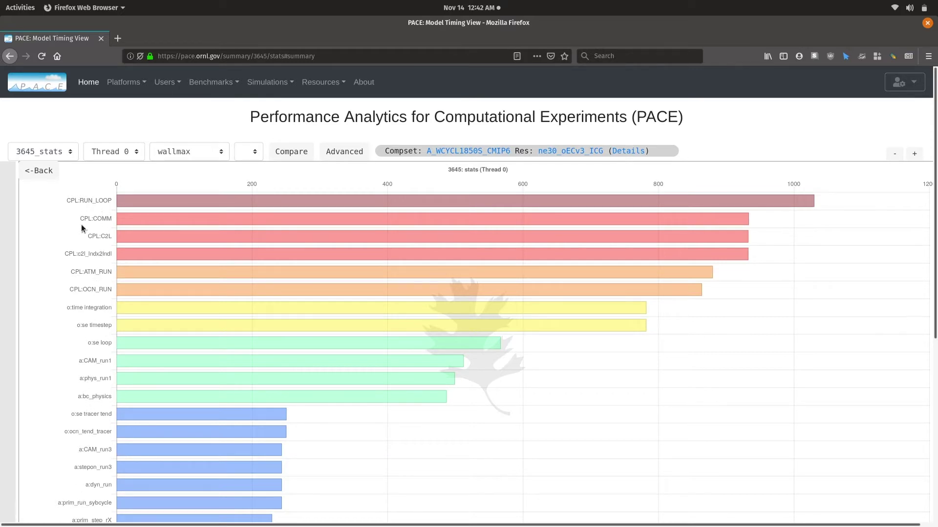
- Show the wallmin metric in the statistics chart, and set the metric back to wallmax
click(191, 155)
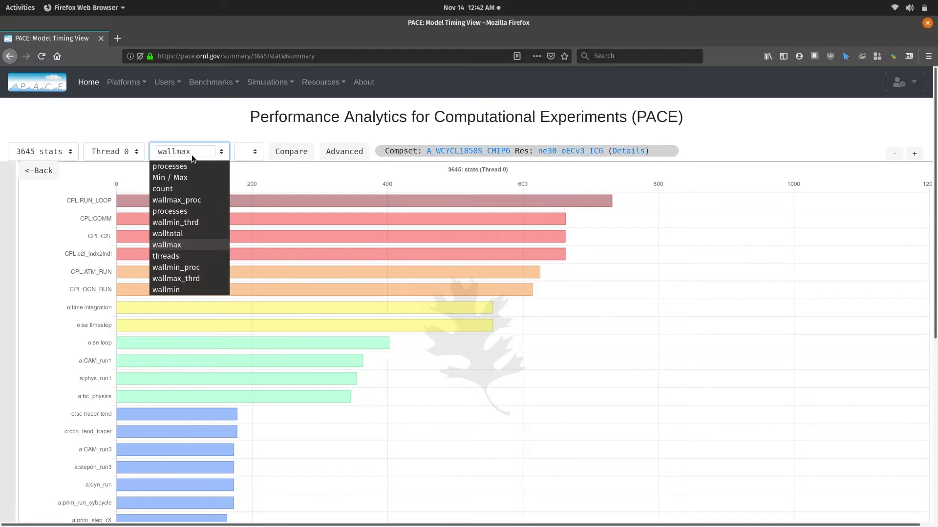
click(179, 291)
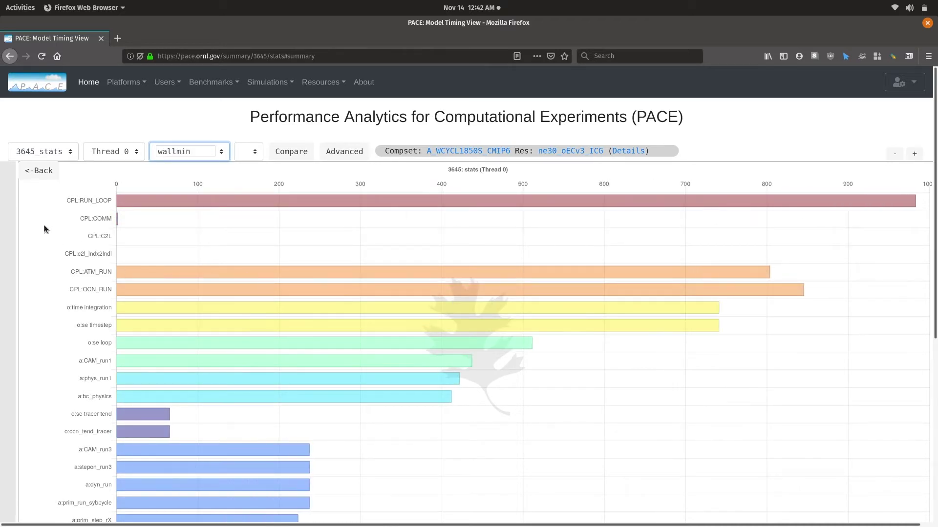
click(174, 146)
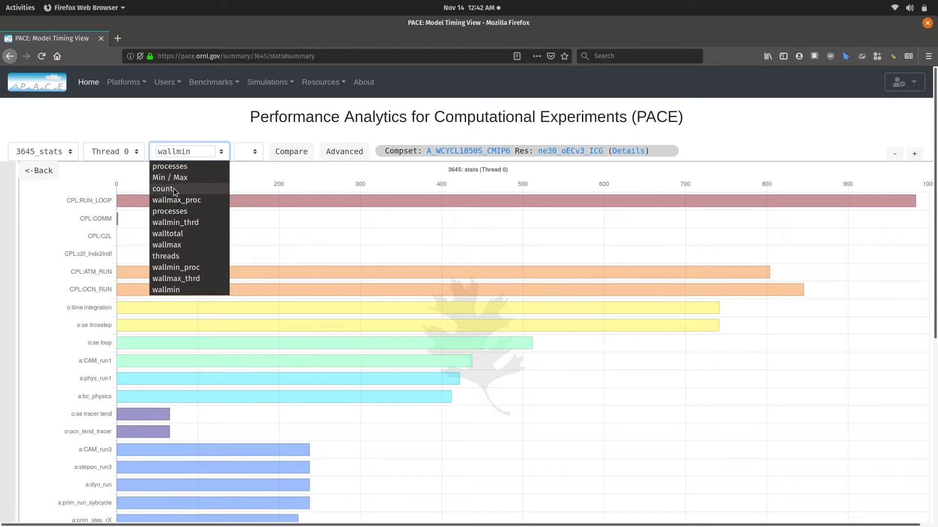
click(176, 243)
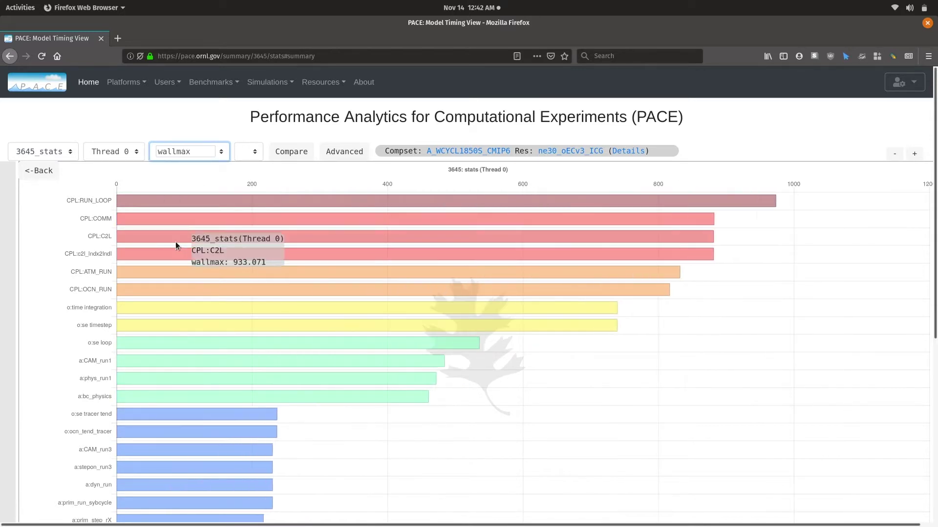
- Return to the DECK v1 experiment list, expand the summary charts of experiment 3645 and open its chart 0
click(168, 177)
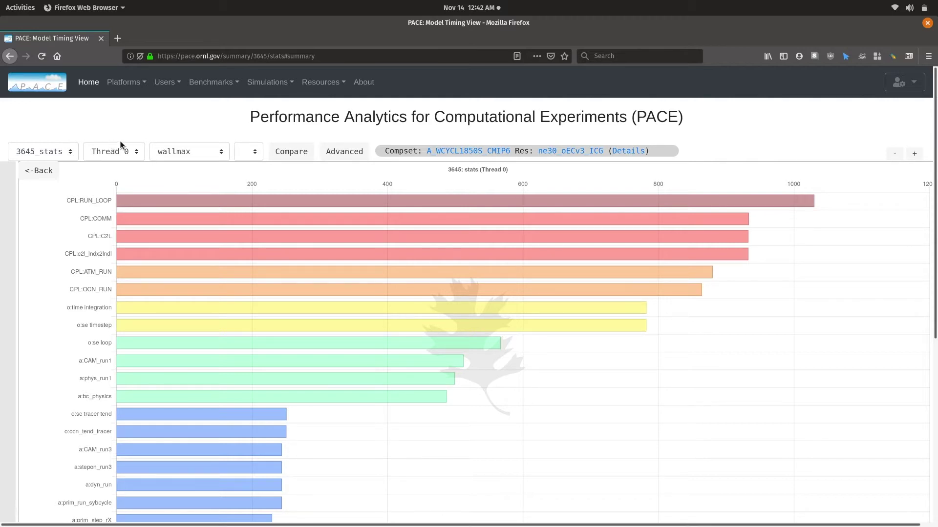
click(11, 59)
click(11, 61)
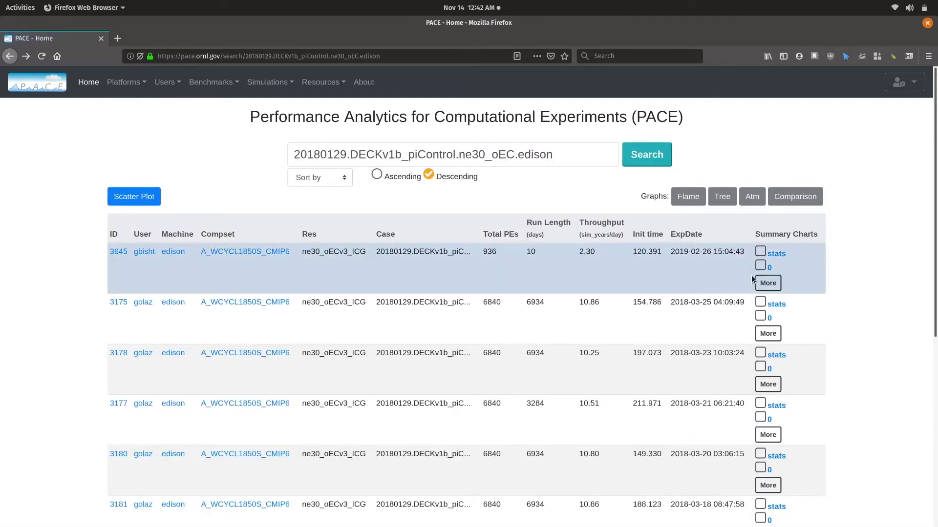
click(767, 282)
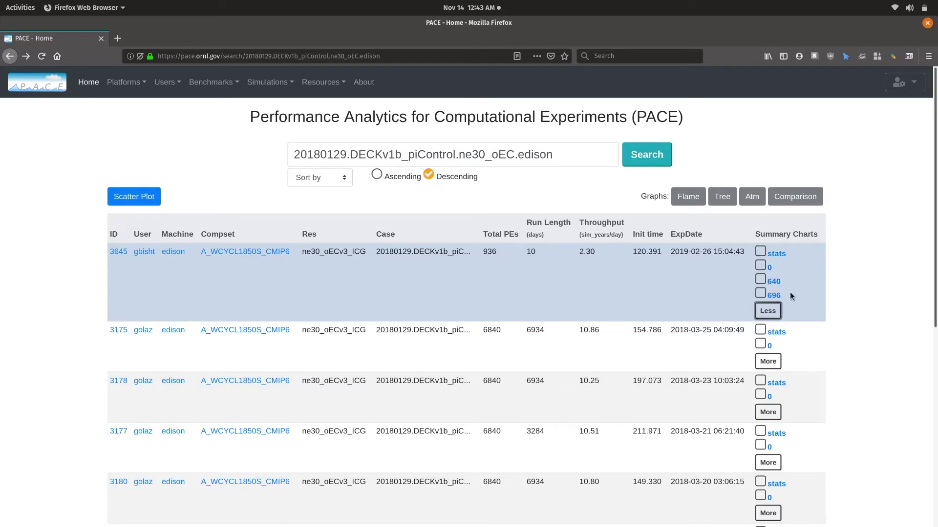
click(769, 270)
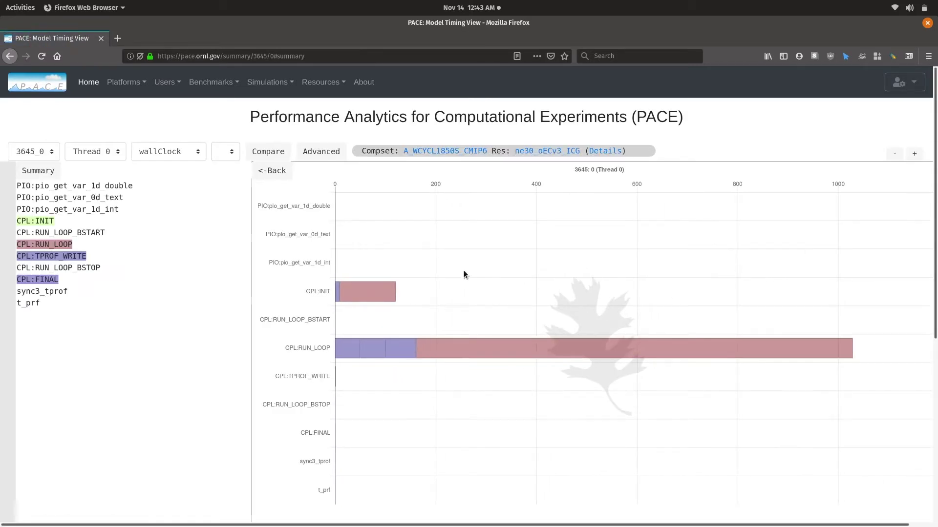
- Drill down from CPL:RUN_LOOP through CPL:ATM_RUN into a:CAM_run2, and examine its sub-timers in the timer tree
click(470, 341)
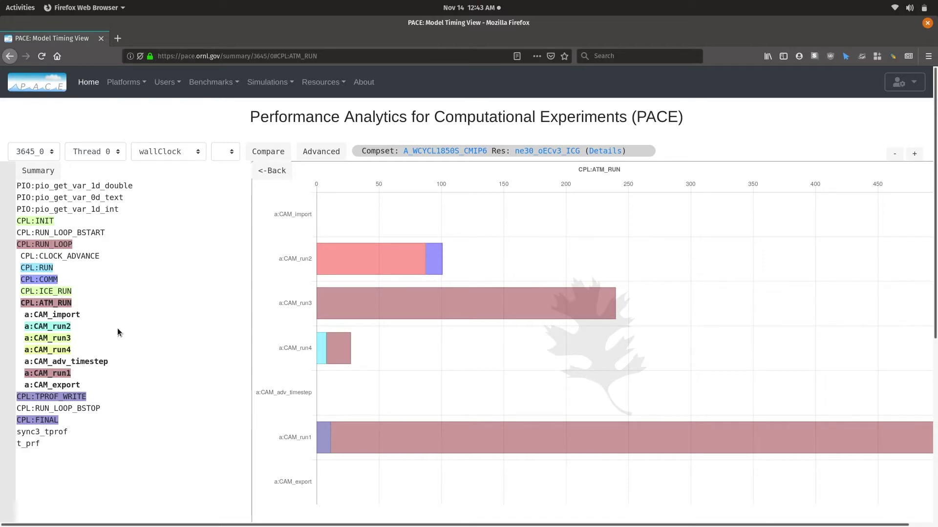
click(60, 326)
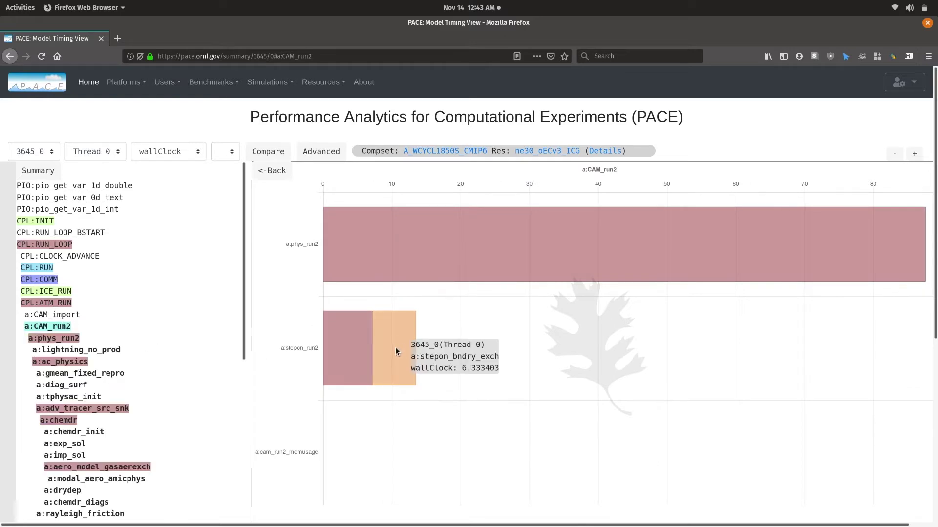
scroll(153, 365, down, 8)
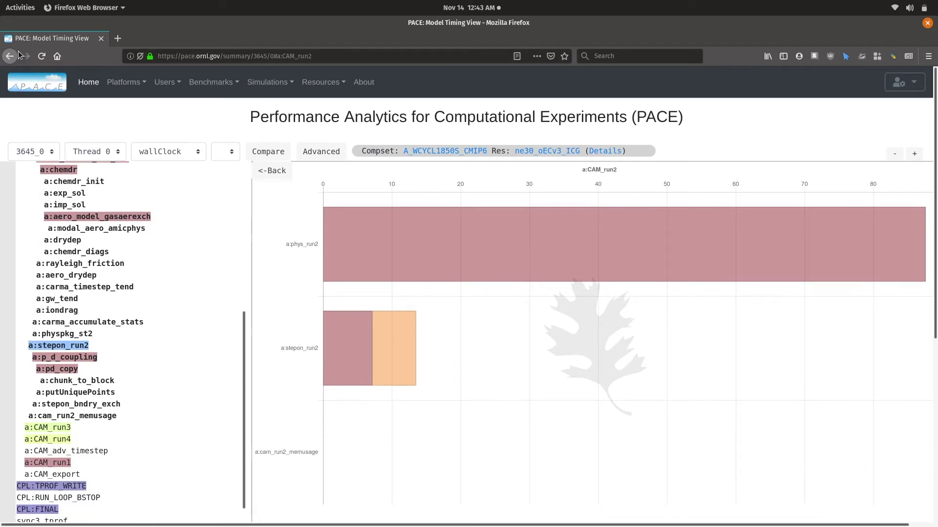
- Show the experiments of the high-resolution simulation theta.20180906.branch_noCNT.A_WCYCL1950S_CMIP6_HR.ne120_oRRS18v3_ICG
click(255, 84)
click(254, 83)
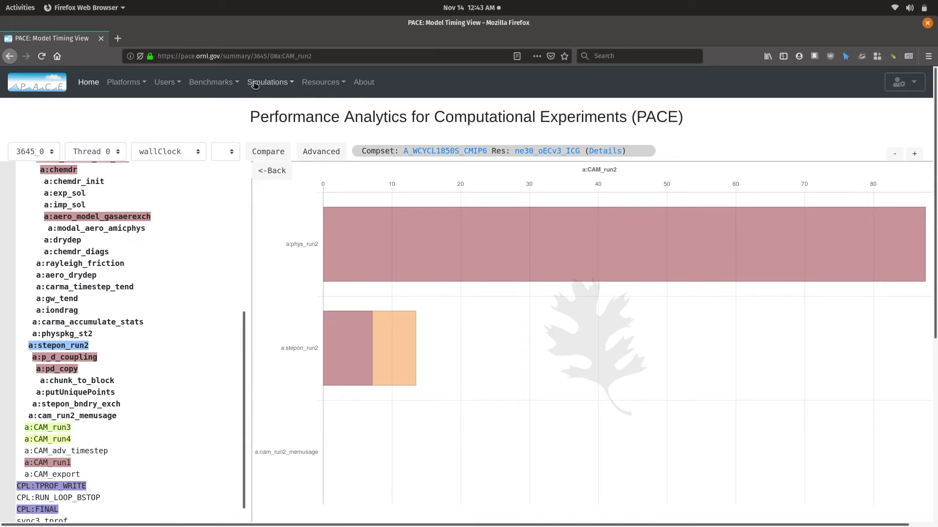
click(254, 84)
click(272, 119)
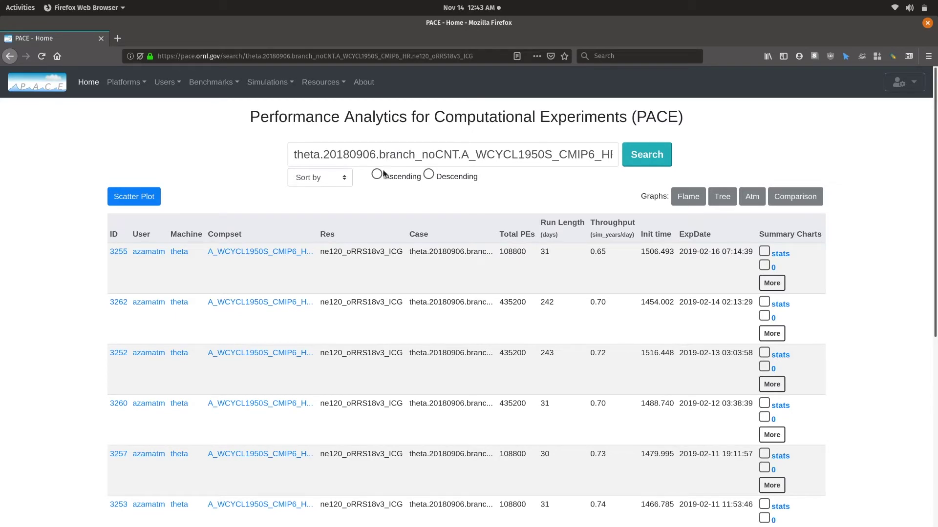
- Sort the high-resolution experiments by Throughput in descending order, and switch the sort field to Run Length
click(317, 177)
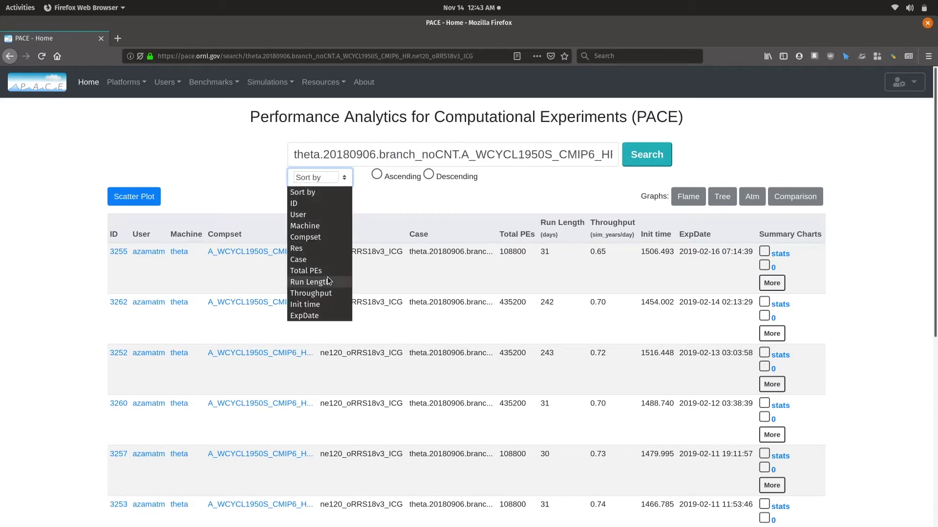
click(328, 292)
click(422, 176)
click(425, 174)
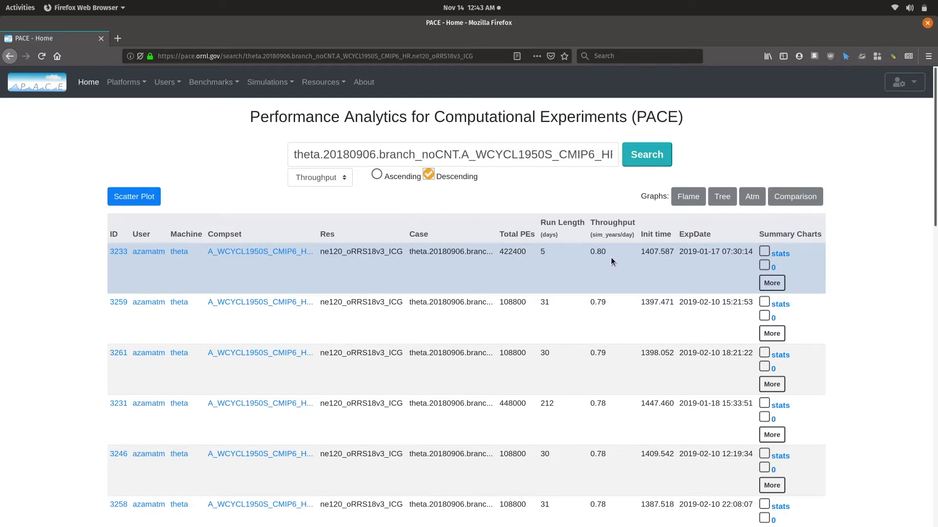
click(318, 180)
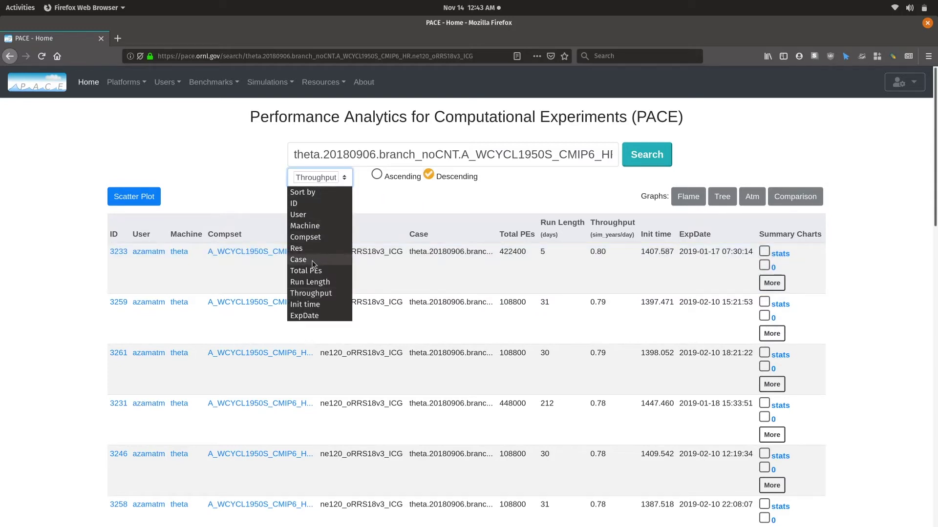
click(314, 282)
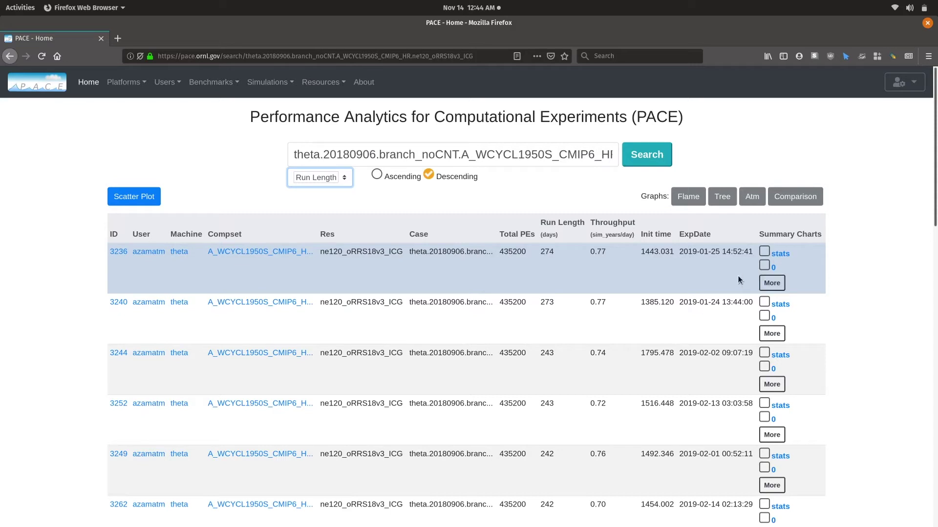
- Select charts 0, 19200 and 21600 of experiment 3236 and open their flame graphs together
click(770, 284)
click(765, 267)
click(765, 280)
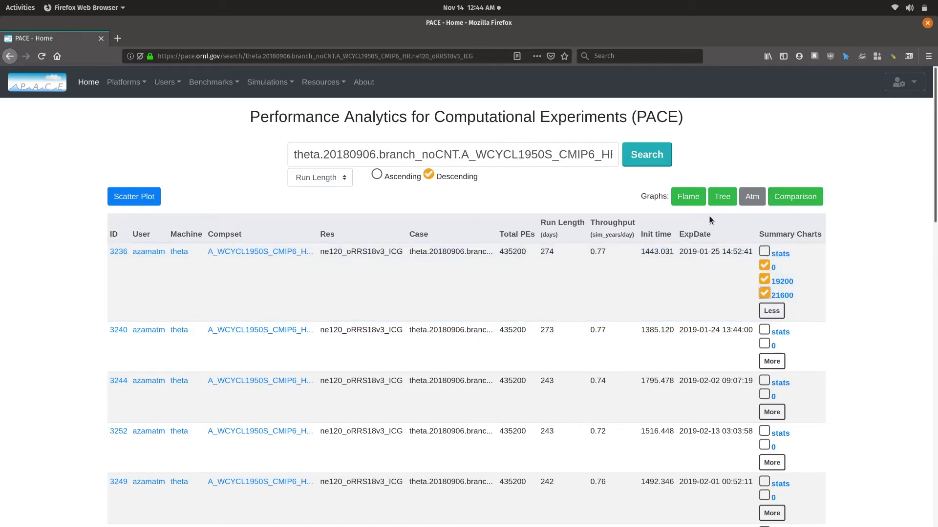
click(687, 194)
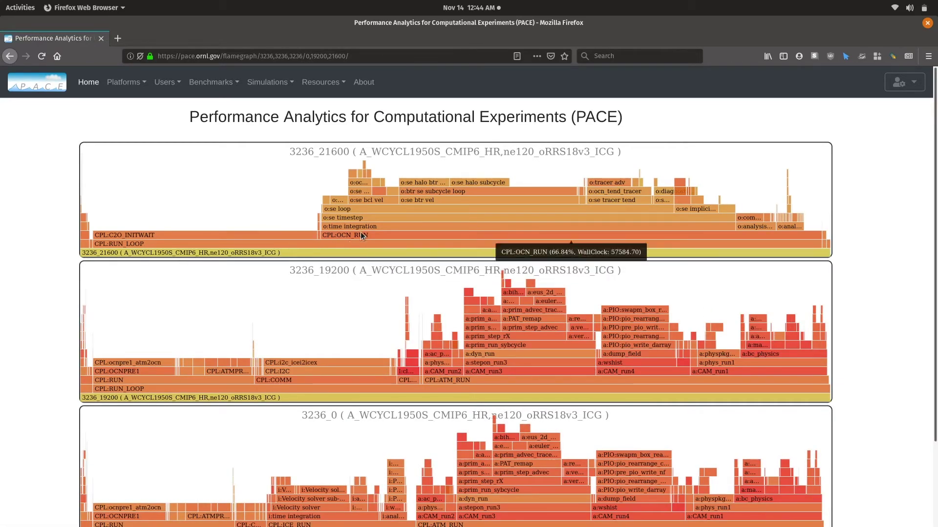
- Highlight the experiment number in the title of the 3236_21600 flame graph and inspect the process number beside it
drag(314, 152, 289, 152)
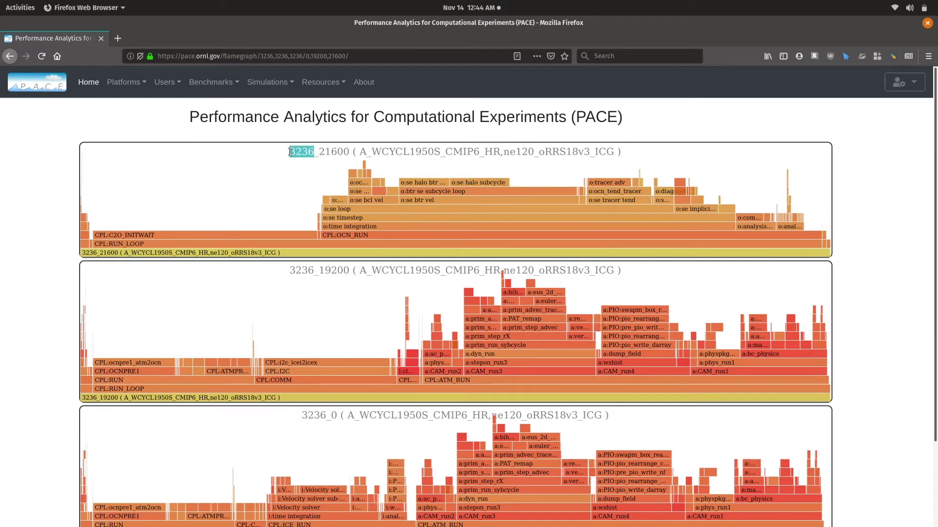
click(322, 152)
double_click(321, 153)
click(323, 155)
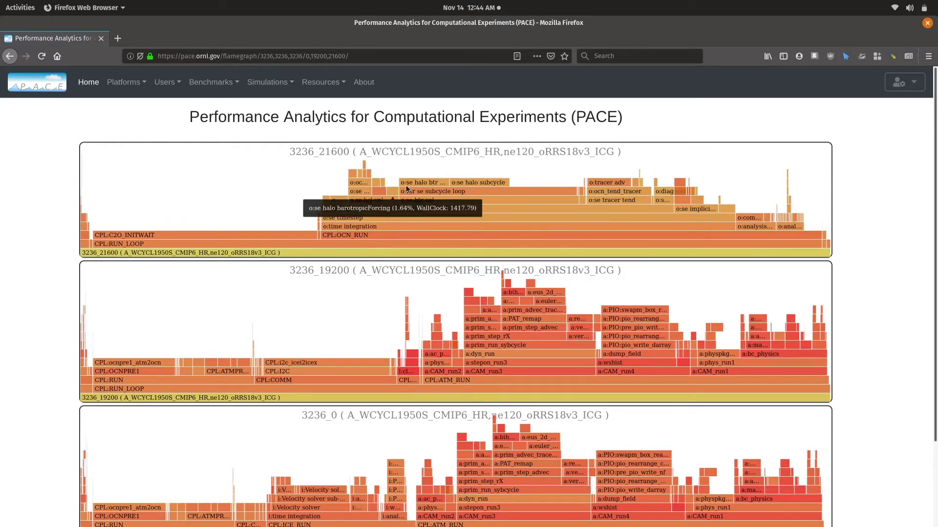
- Zoom the 3236_21600 flame graph into o:se halo subcycle, widen it step by step to the full graph, and examine the other two graphs
click(420, 192)
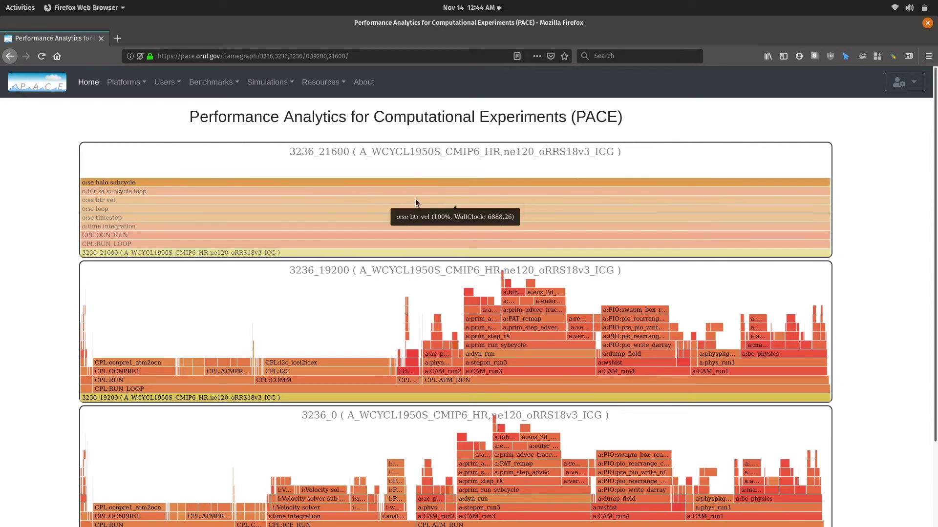
click(415, 200)
click(414, 216)
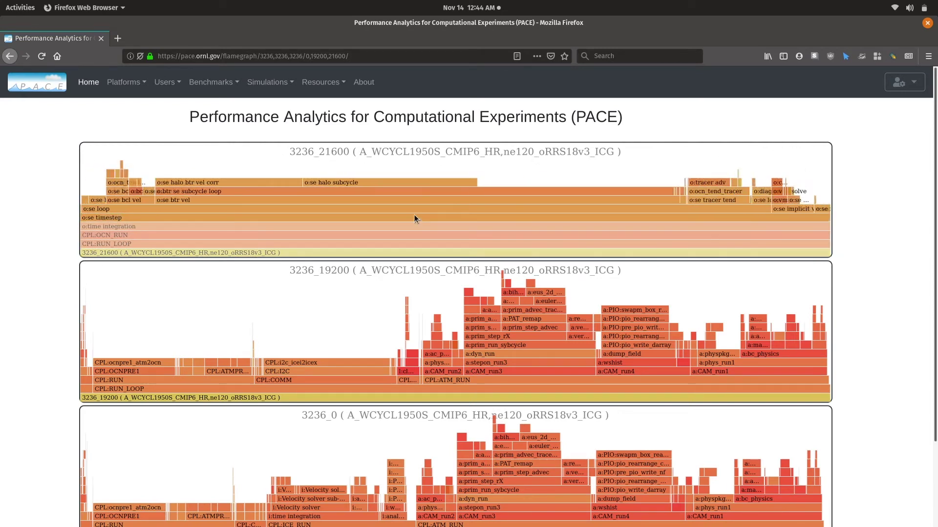
click(411, 238)
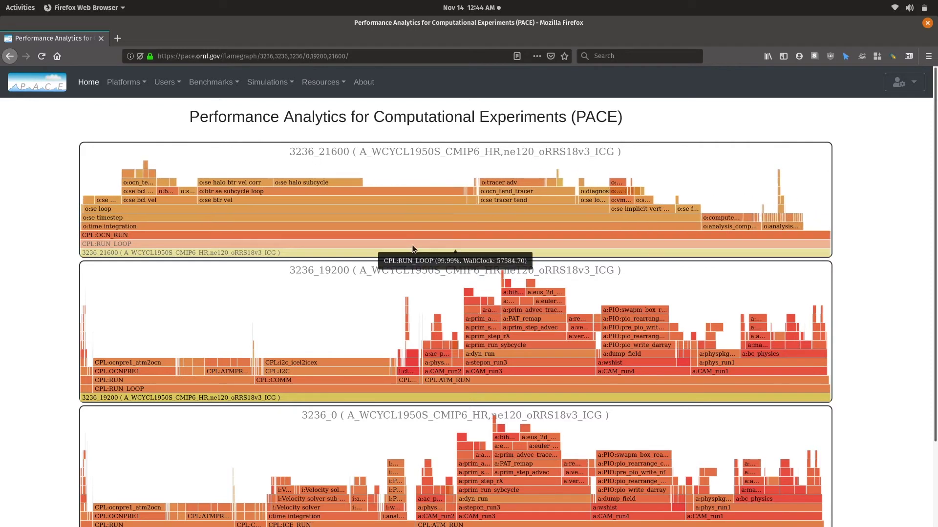
click(411, 244)
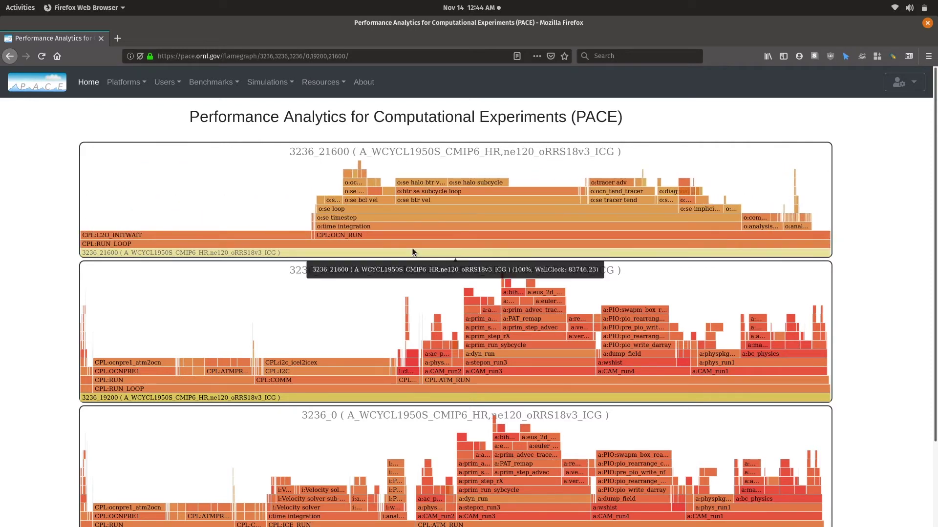
click(412, 250)
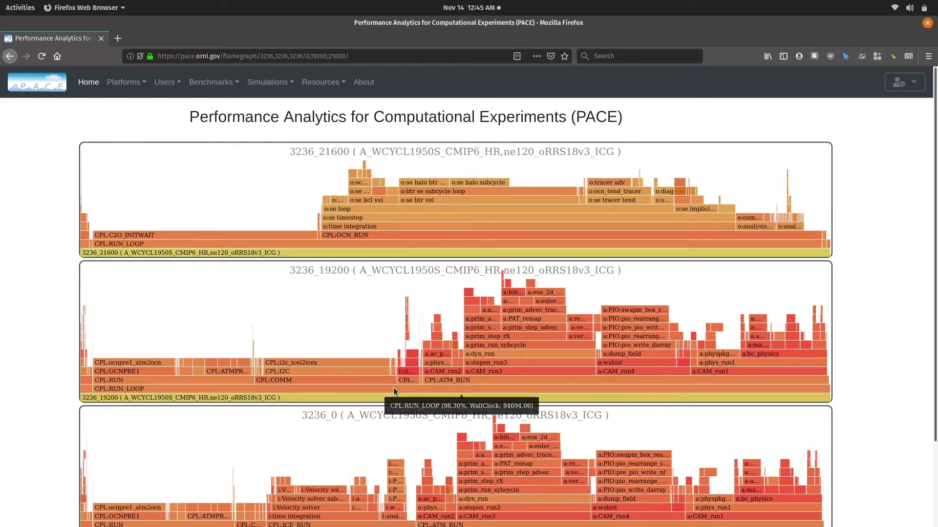
scroll(371, 361, down, 3)
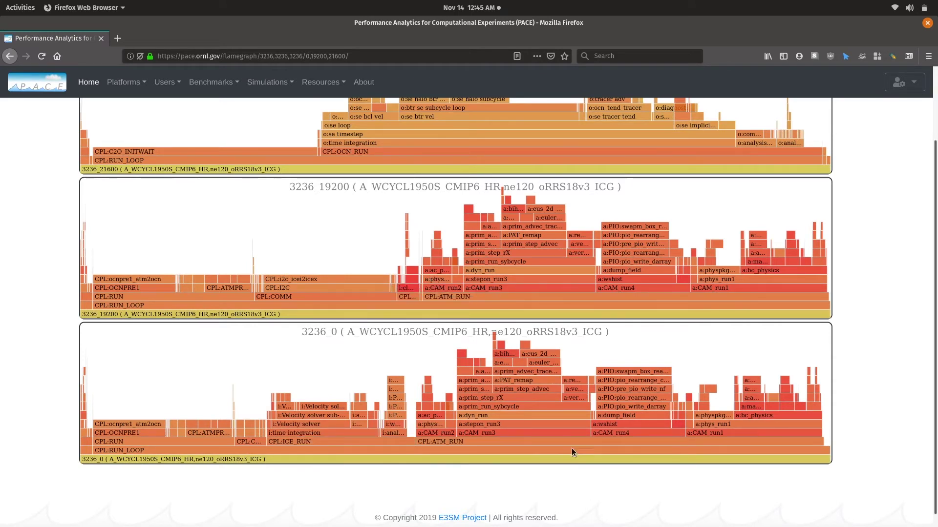
scroll(593, 474, up, 3)
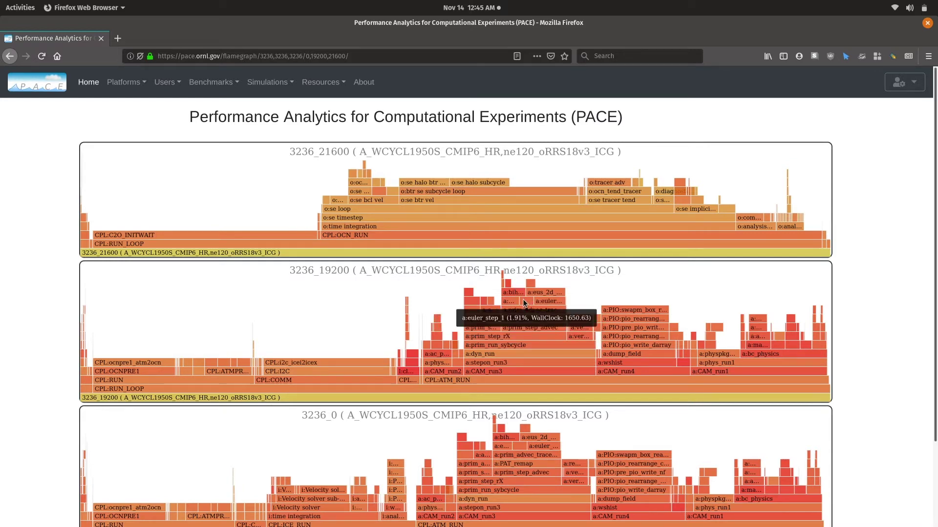
- Return to the experiment list, open the comparison chart for the stats of experiments 3262 and 3252, and look through its timers
click(5, 57)
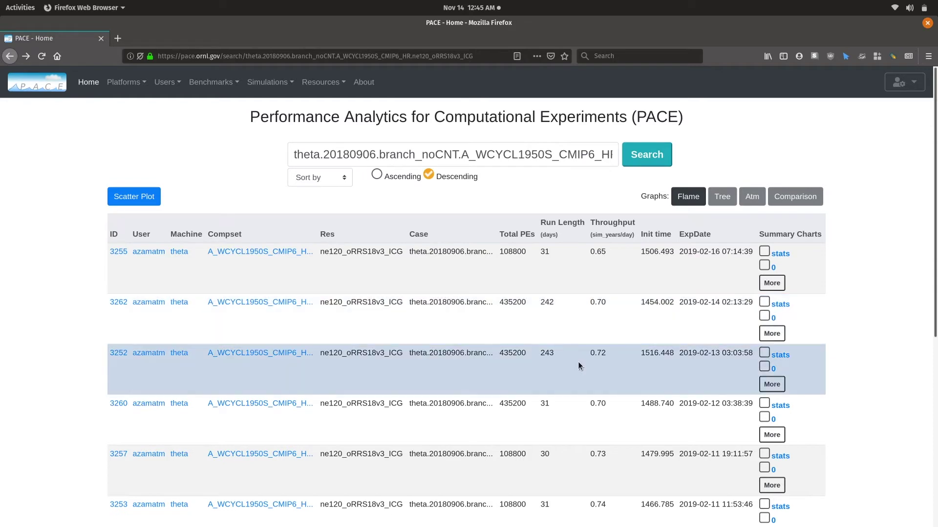
click(765, 306)
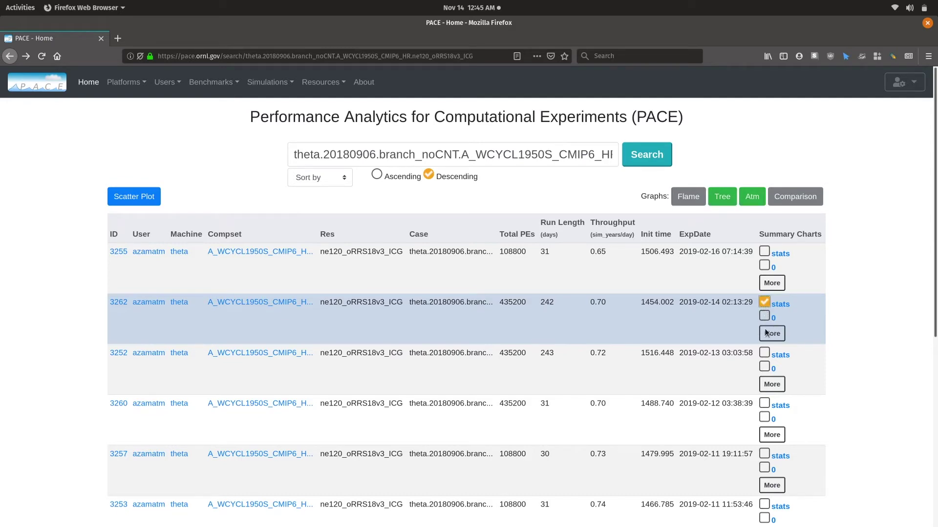
click(765, 353)
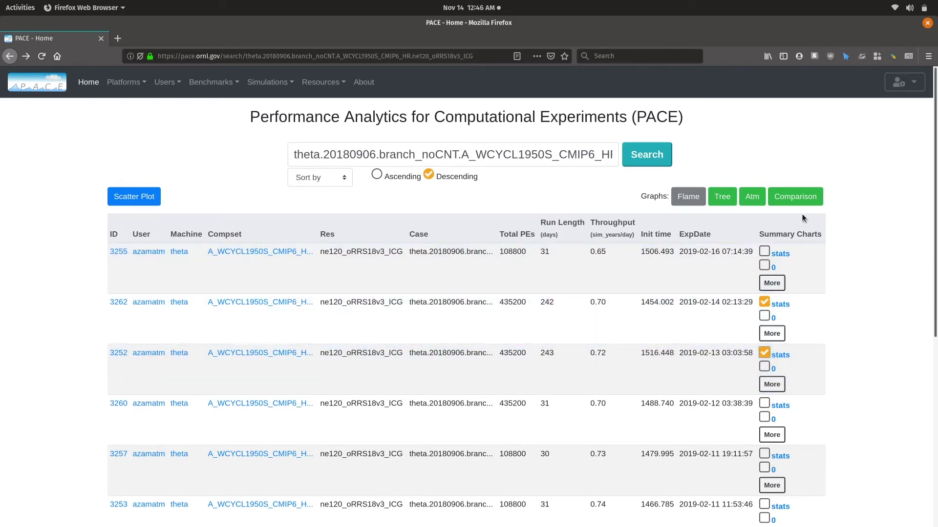
click(800, 196)
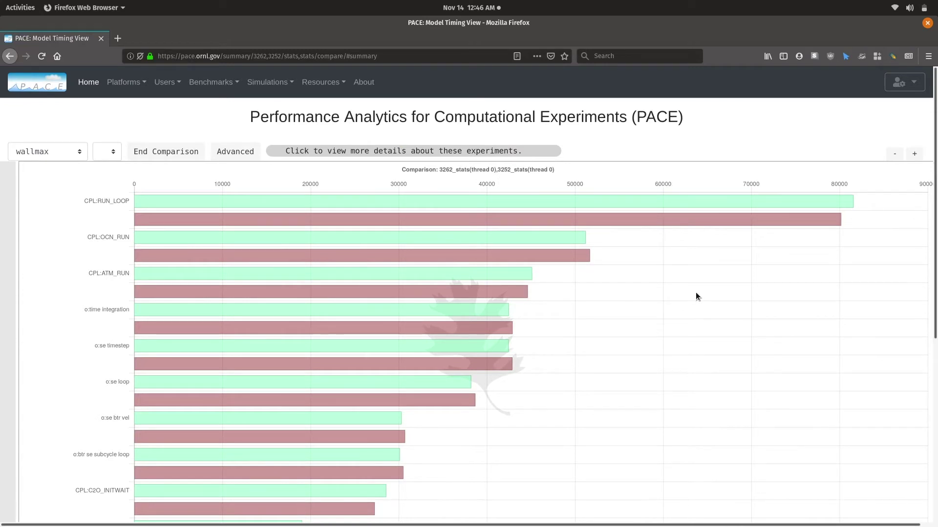
scroll(696, 294, down, 5)
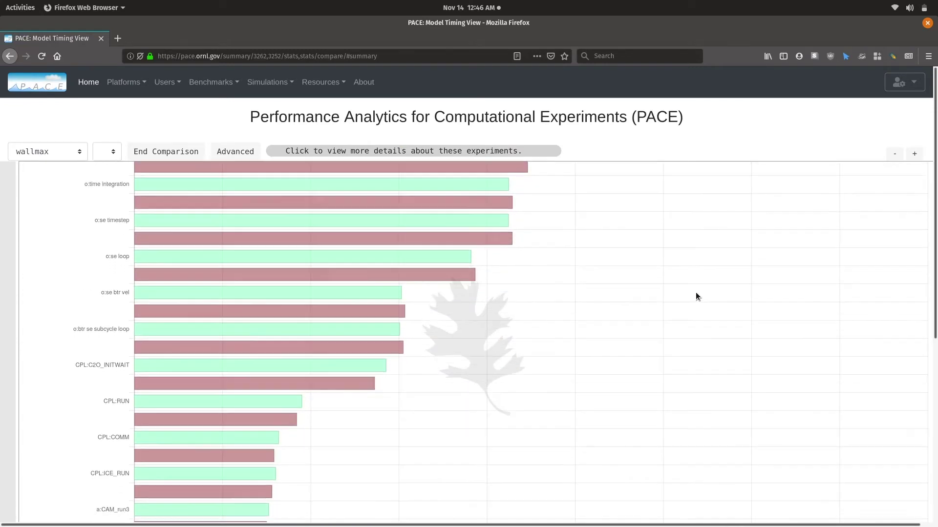
scroll(696, 294, down, 6)
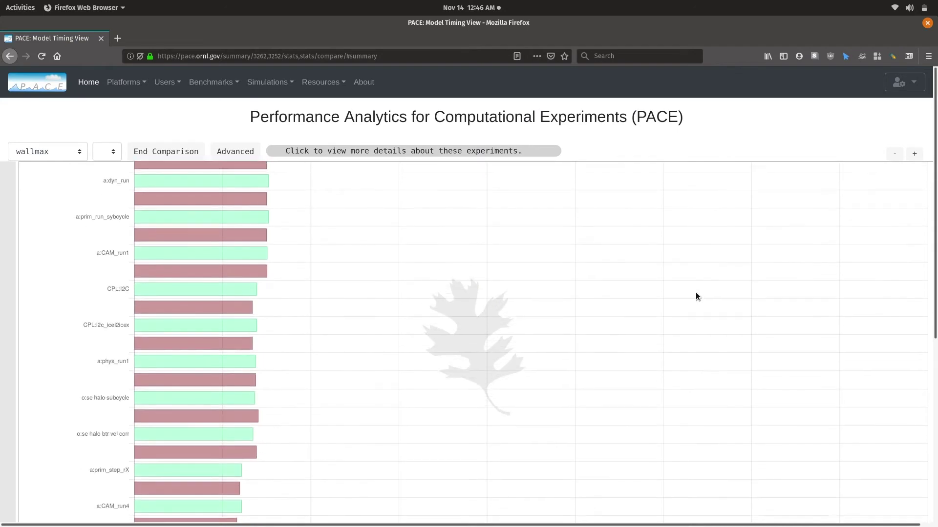
scroll(695, 292, up, 11)
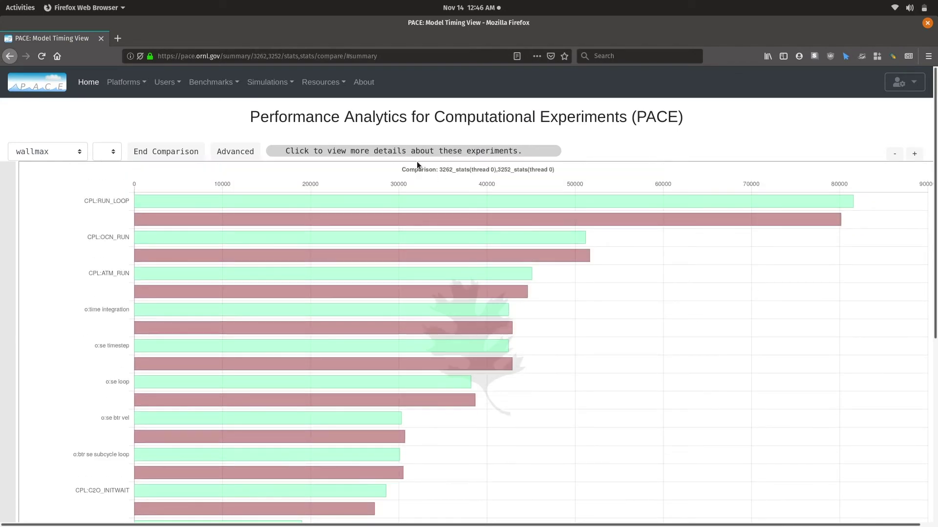
- From the experiment list, view the Atm graph for the stats of experiment 3255, and return to the list
key(alt+Left)
key(alt+Left)
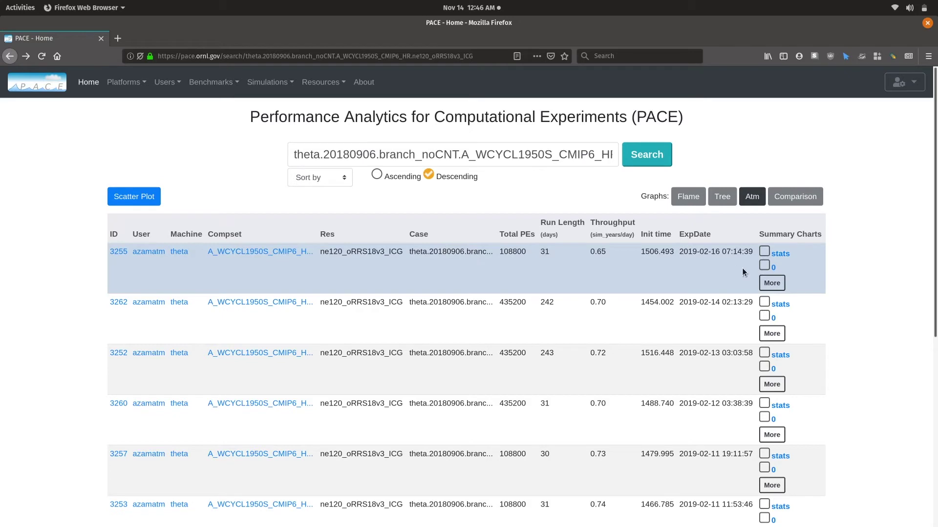
click(763, 251)
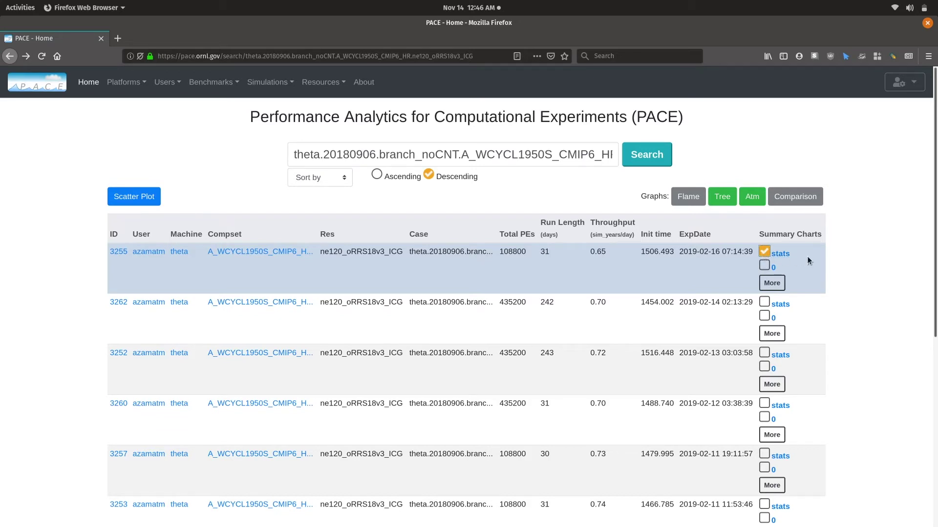
click(760, 203)
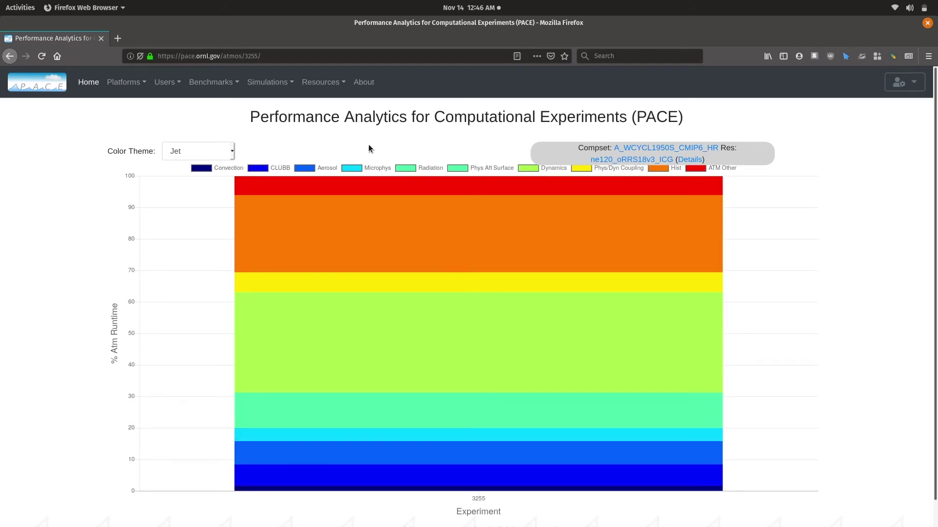
click(13, 50)
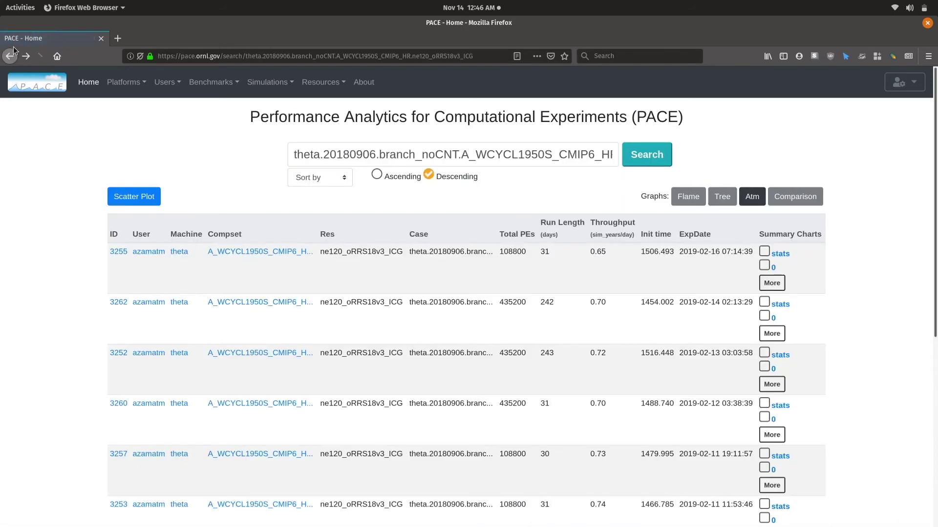
- View the Atm graph for the stats of experiments 3255, 3262 and 3252 together, and return to the experiment list
click(764, 252)
click(765, 302)
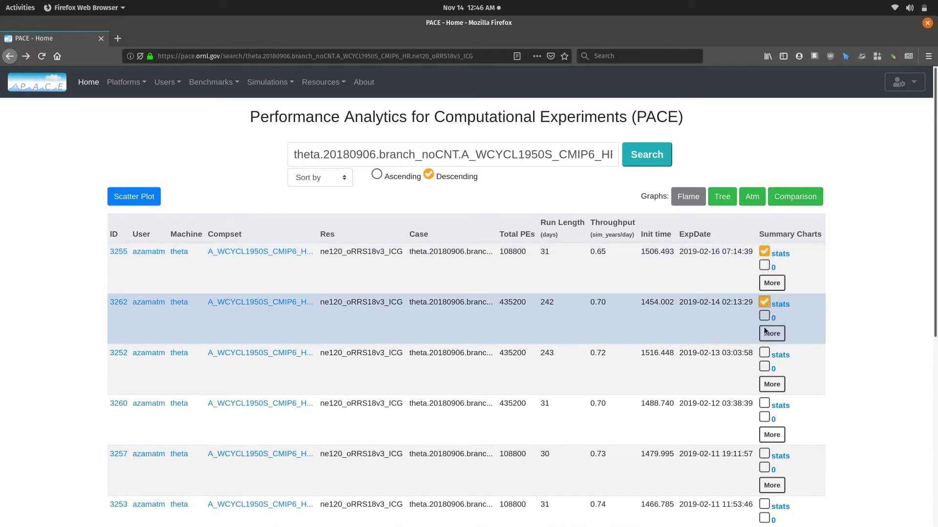
click(764, 352)
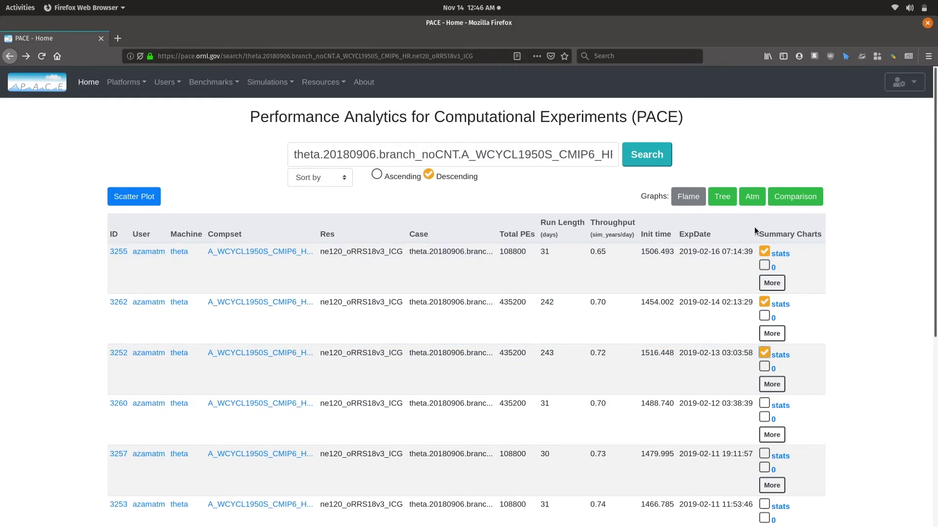
click(758, 203)
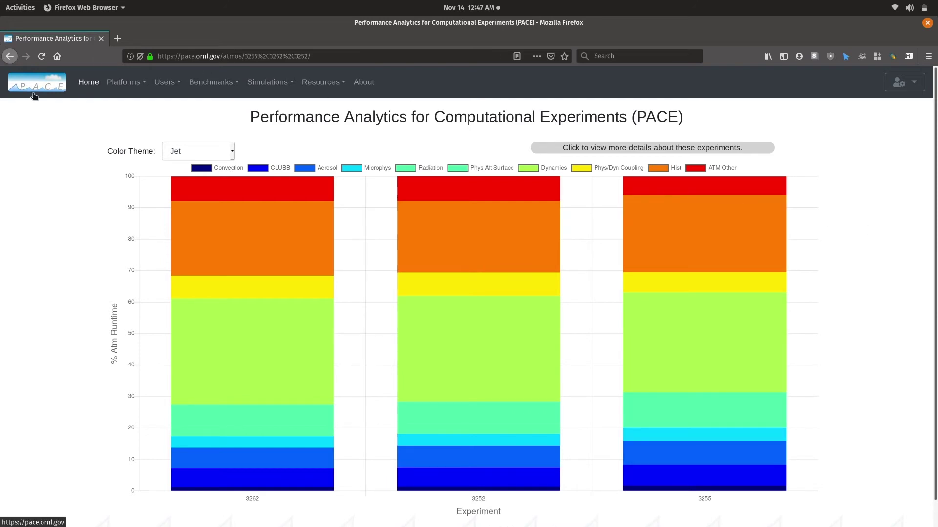
click(14, 56)
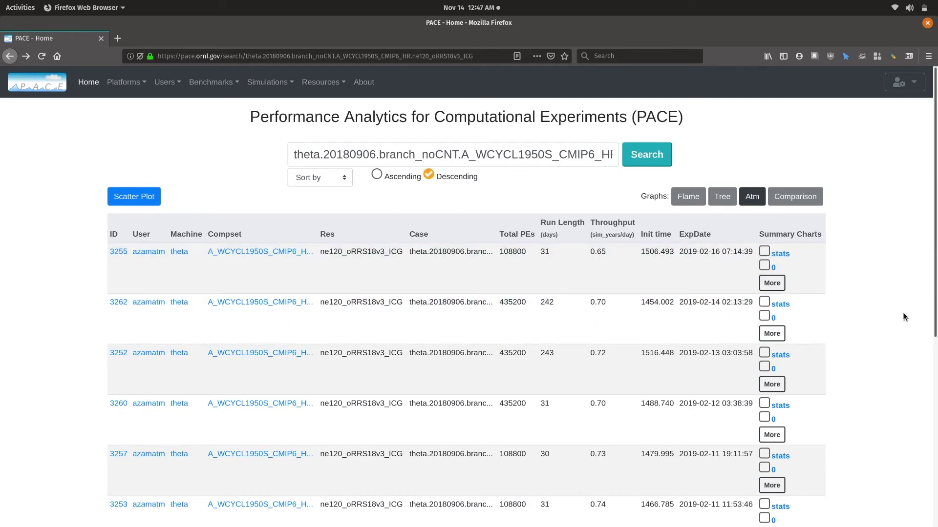
- Open the details of experiment 3255, view its Atm process distribution in a separate browser tab, and return to the details
click(534, 258)
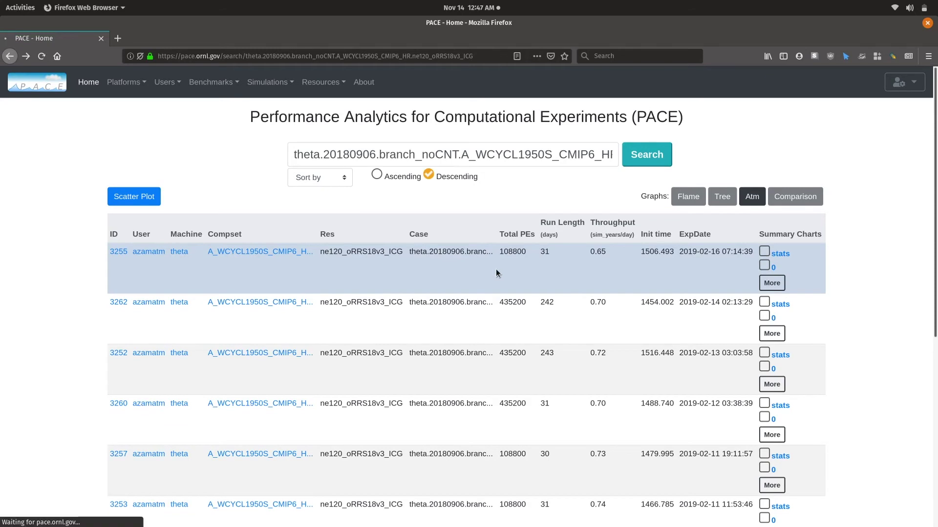
scroll(475, 245, down, 3)
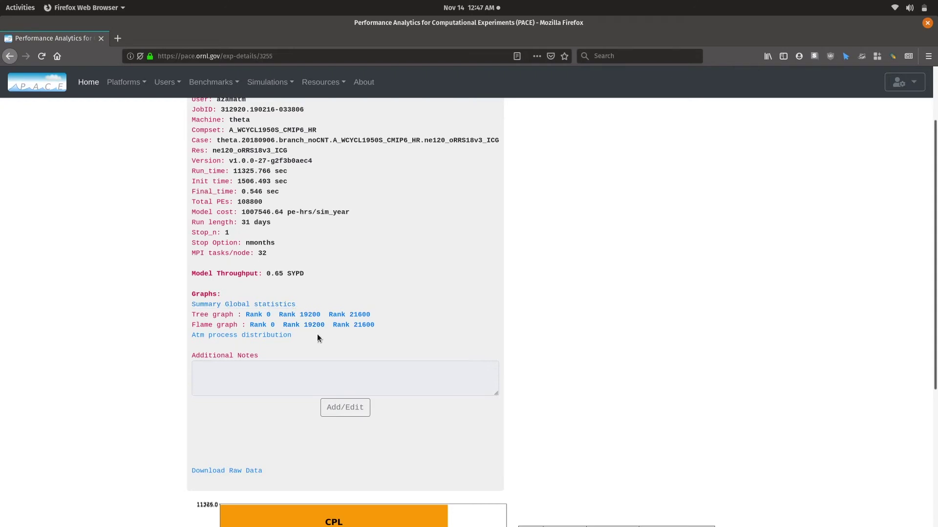
middle_click(261, 335)
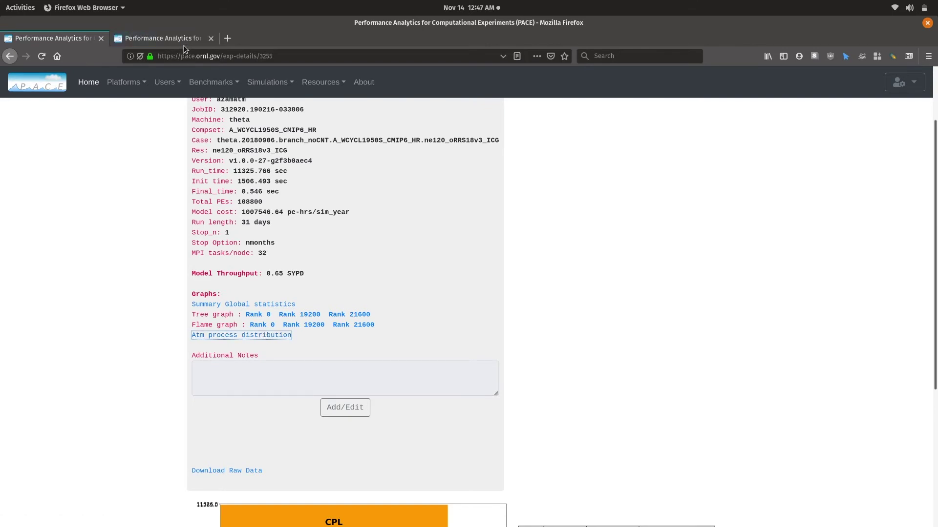
click(183, 40)
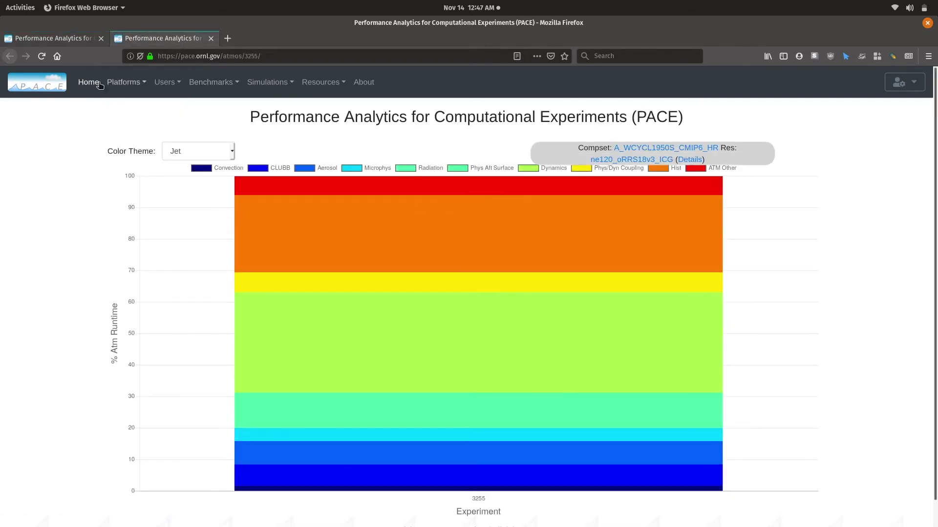
click(53, 38)
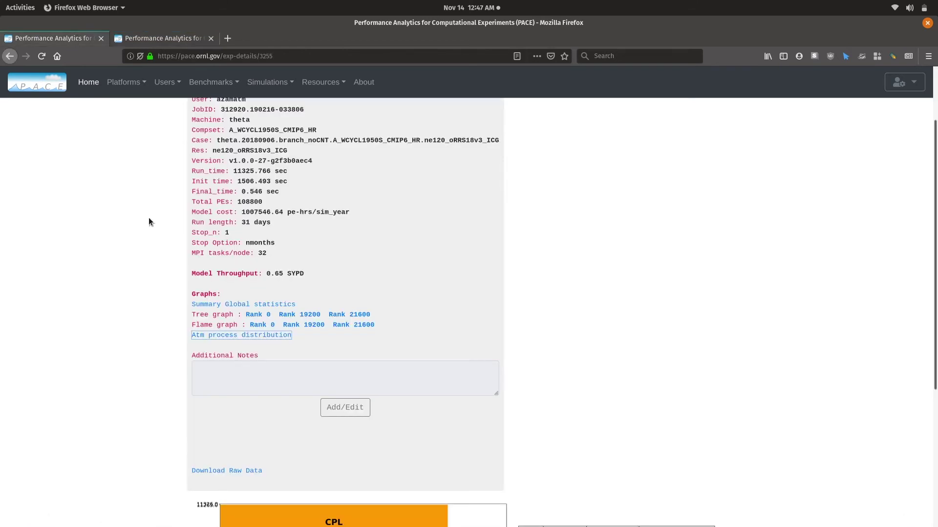
- Download the raw data of experiment 3255 and open the zip file with Archive Manager
scroll(149, 218, down, 5)
scroll(150, 217, up, 4)
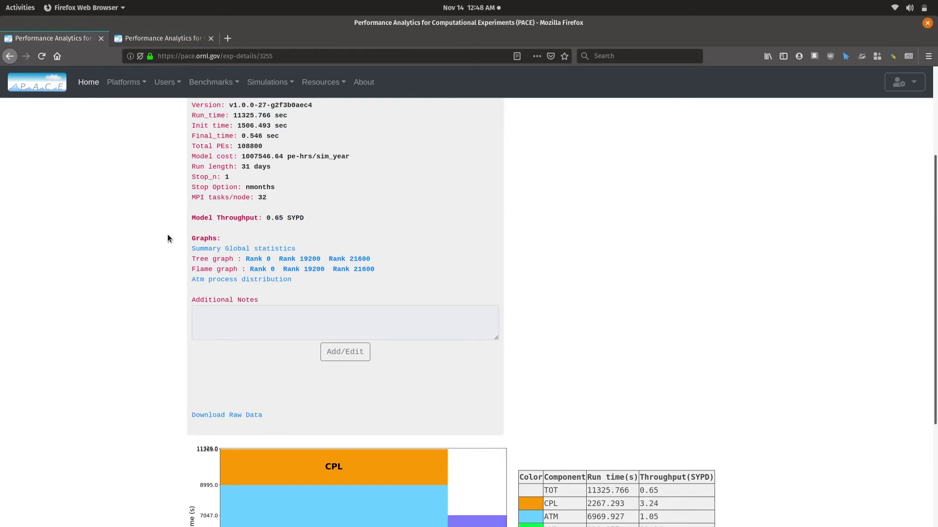
scroll(167, 233, down, 5)
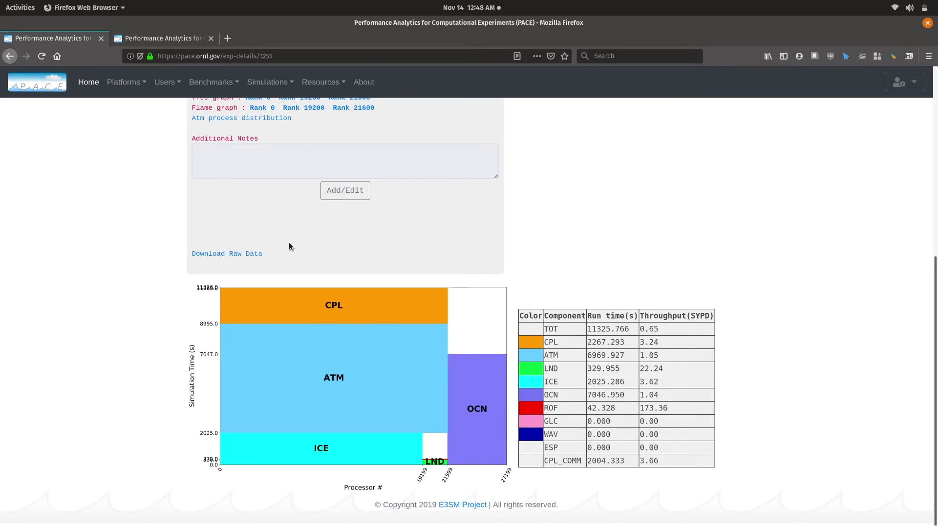
click(236, 253)
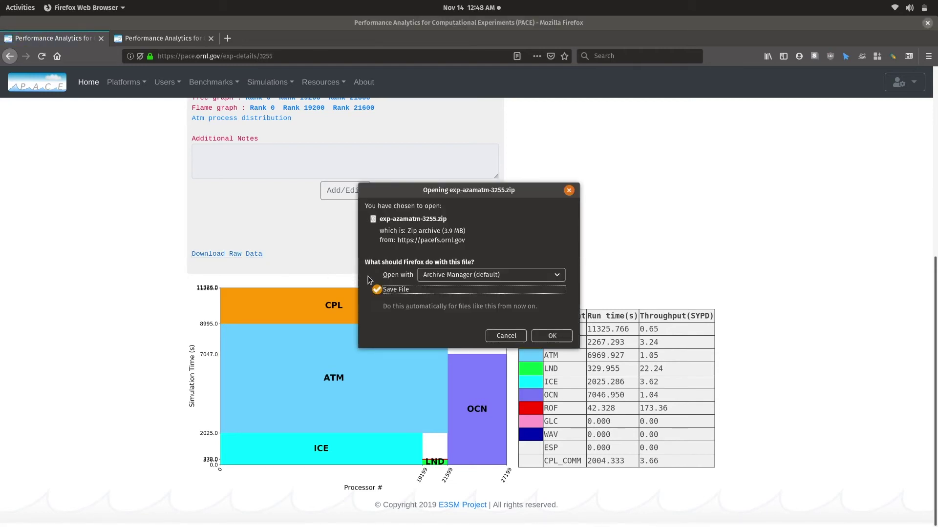
click(374, 275)
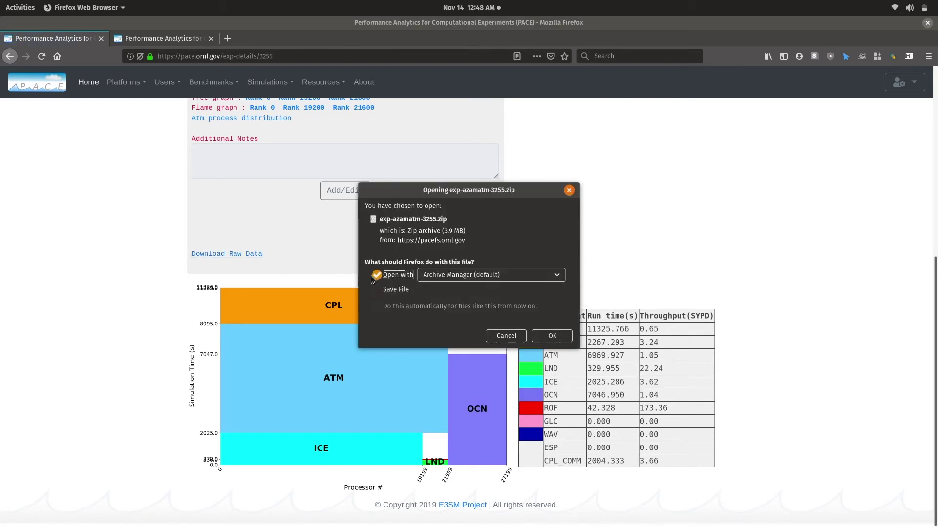
click(545, 340)
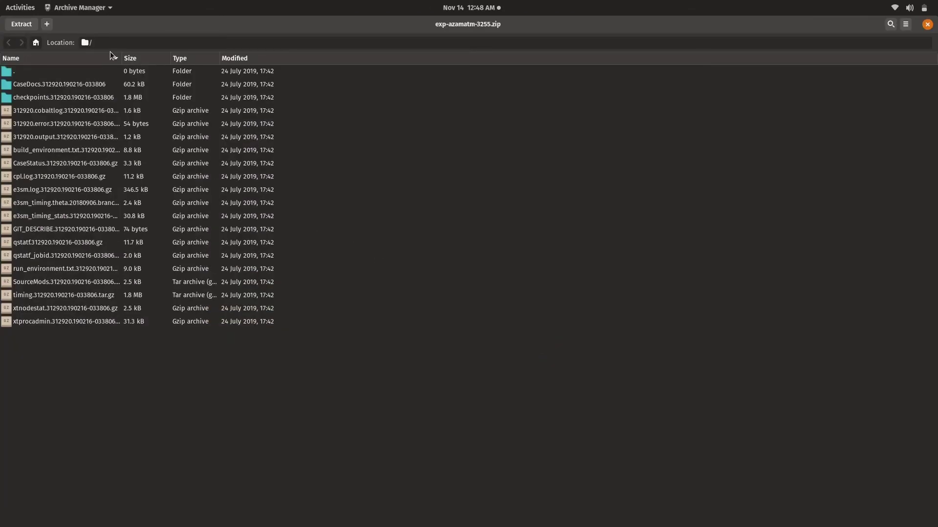
- Widen the archive's name column, open env_run.xml from the CaseDocs folder, and look through its contents
drag(122, 59, 157, 59)
click(56, 81)
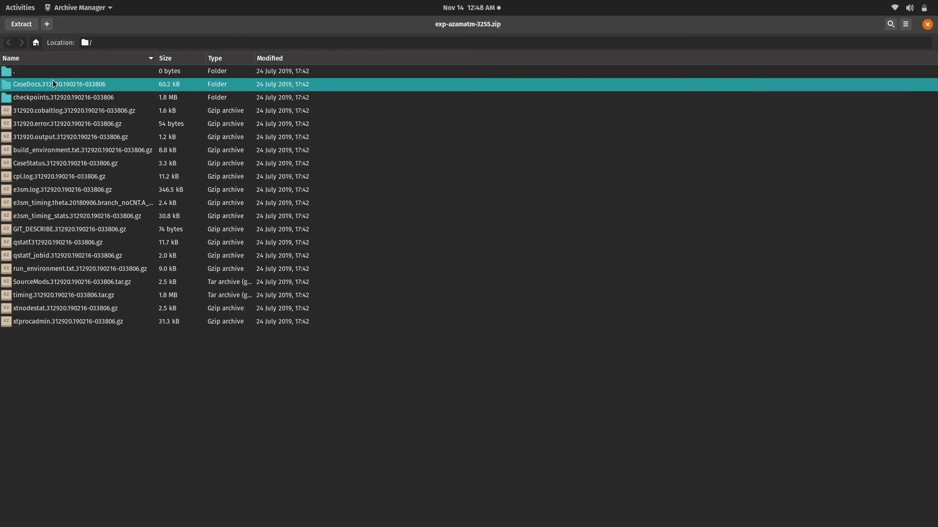
double_click(53, 84)
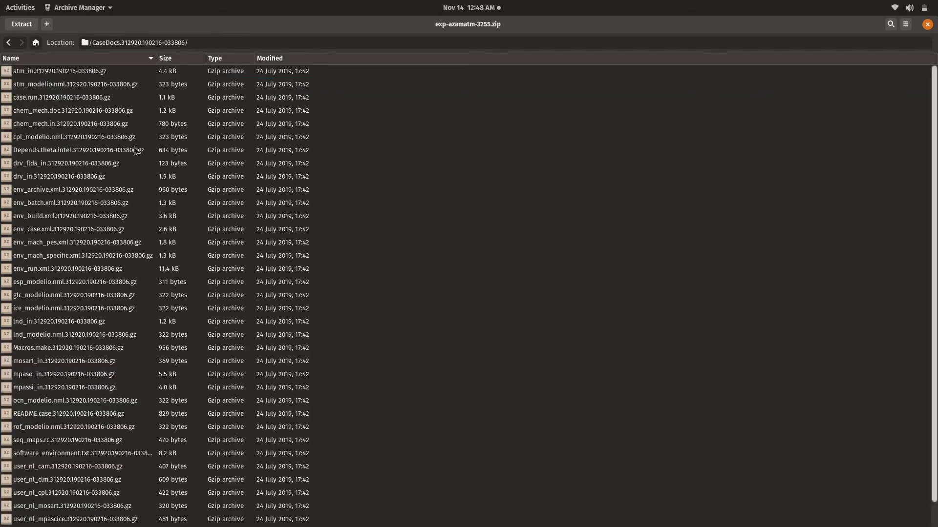
double_click(81, 273)
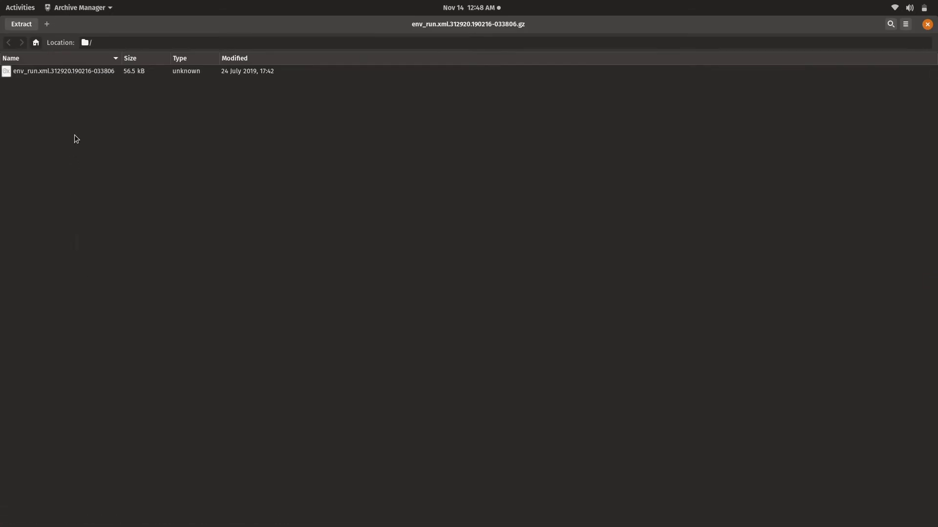
double_click(74, 75)
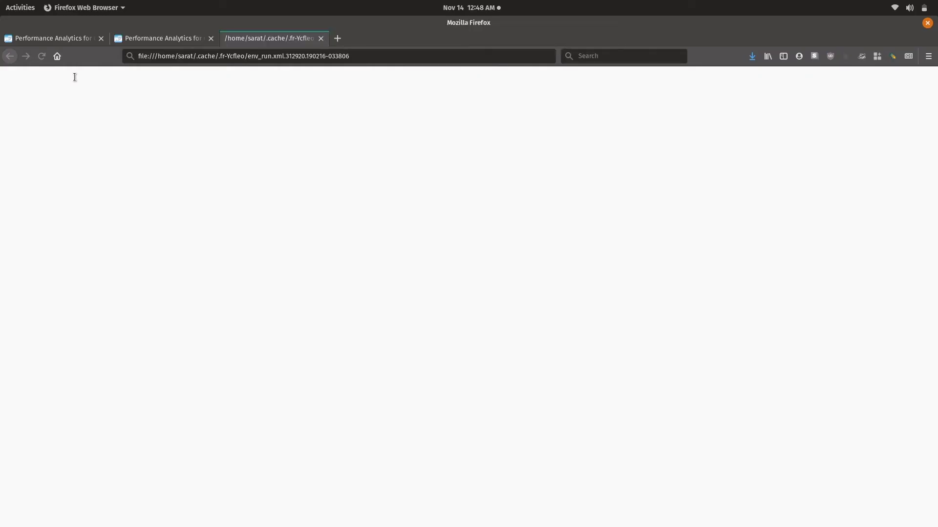
scroll(128, 166, down, 15)
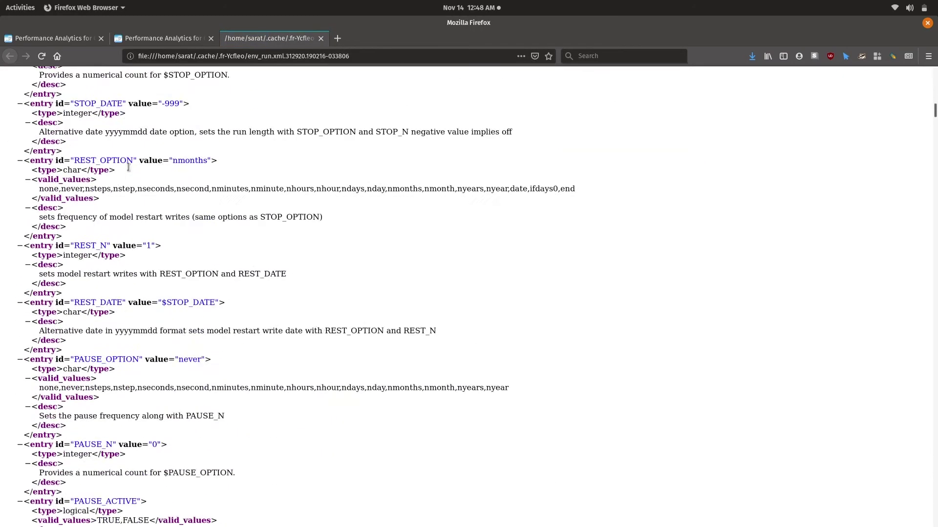
scroll(128, 166, up, 15)
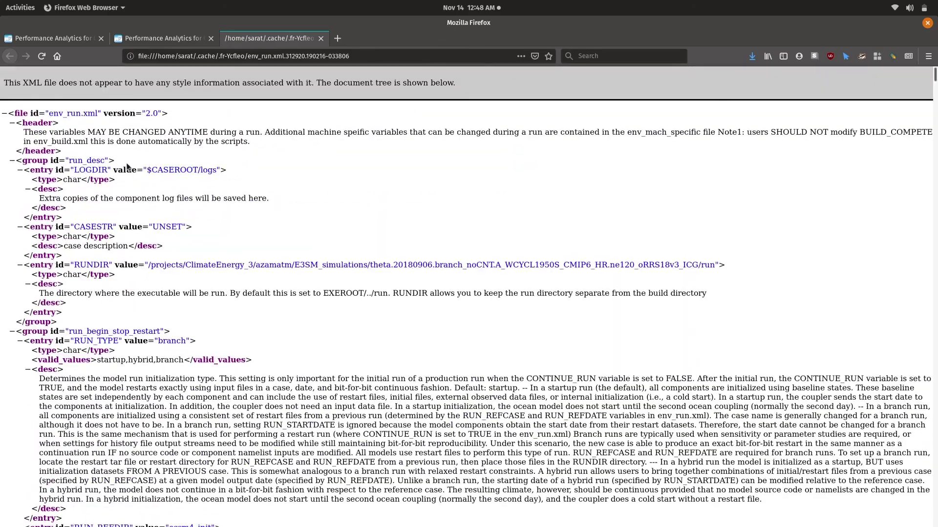
- Check the env_run.xml archive window, return to the experiment 3255 details in Firefox, and look over the page
key(alt+Tab)
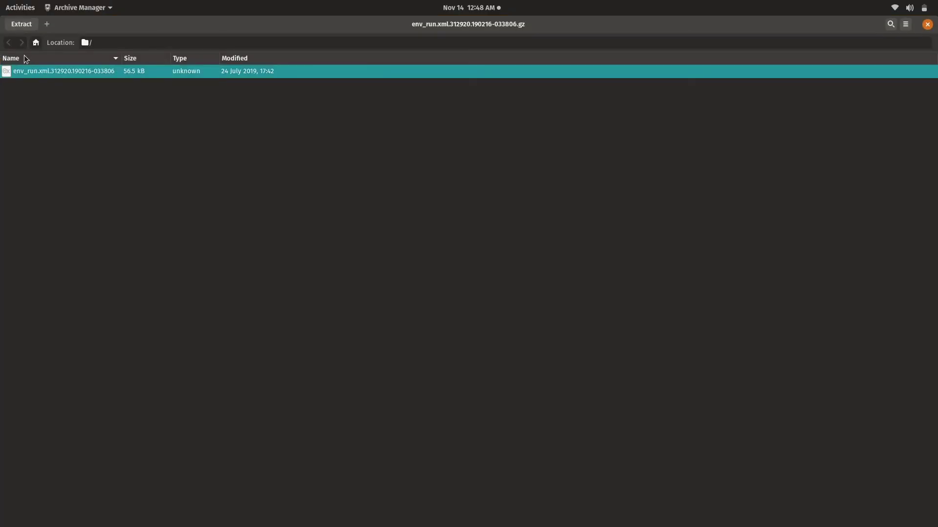
key(alt+Tab)
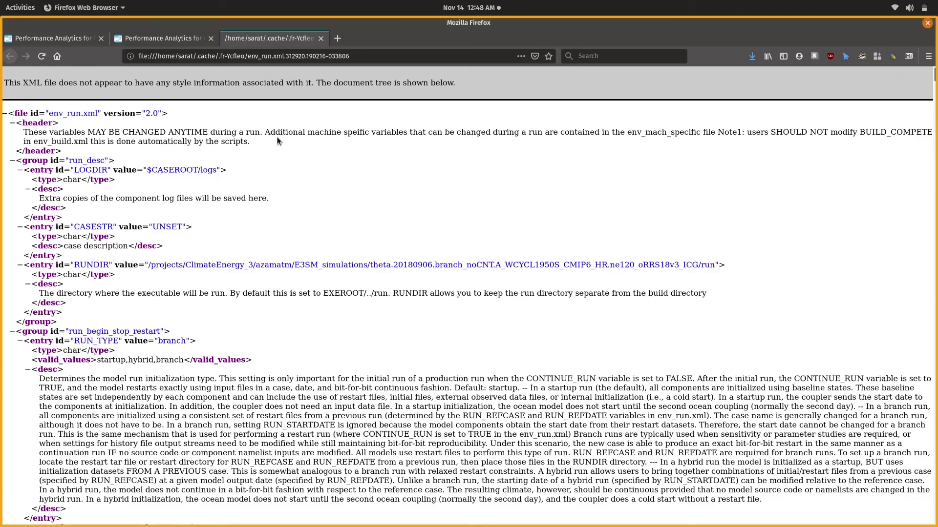
click(57, 37)
scroll(157, 303, up, 6)
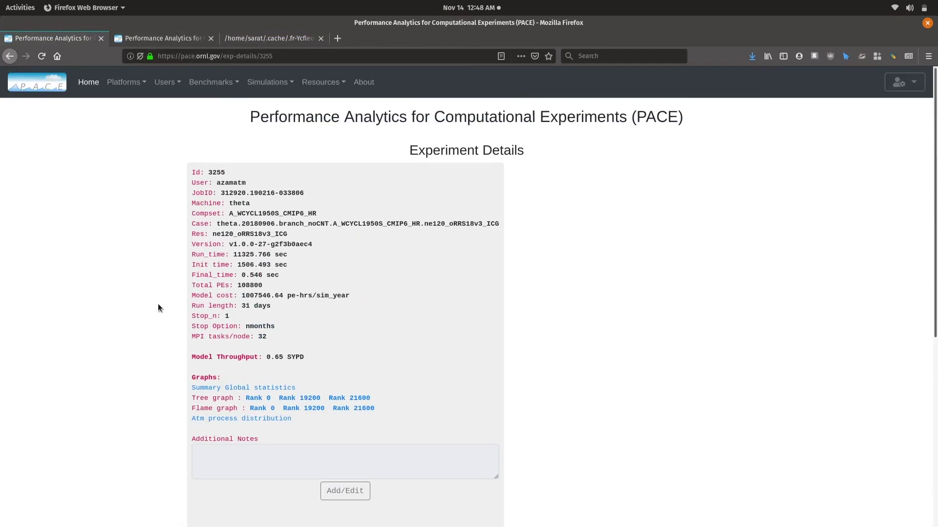
scroll(158, 308, down, 6)
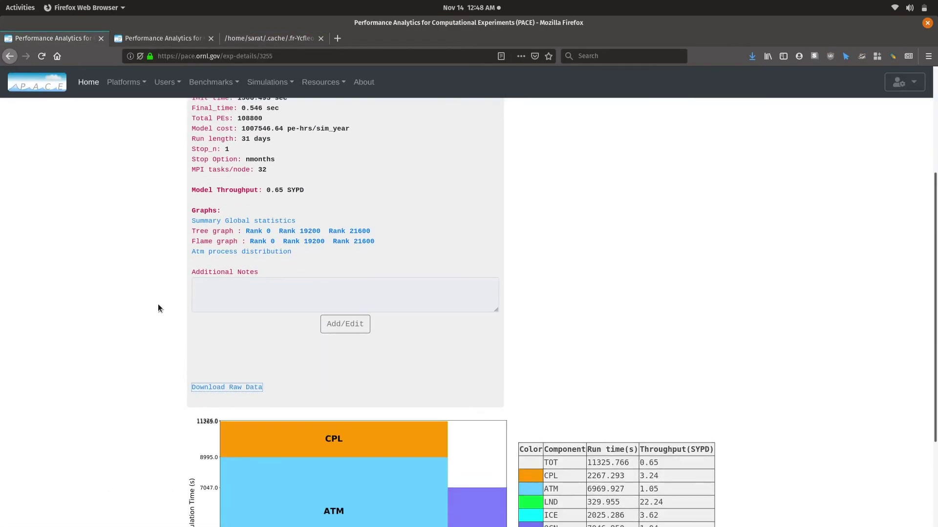
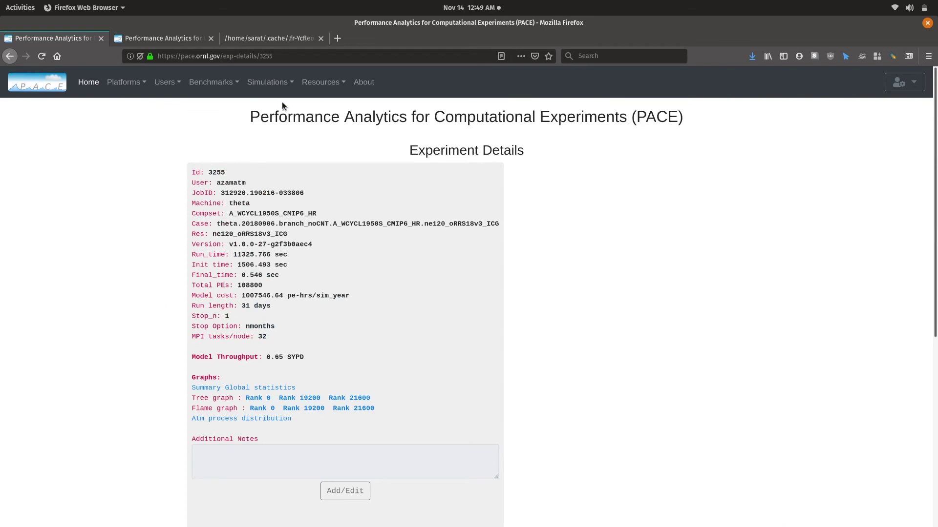
- View the list of simulation groups, and load the PACE home page with its list of experiments
click(283, 83)
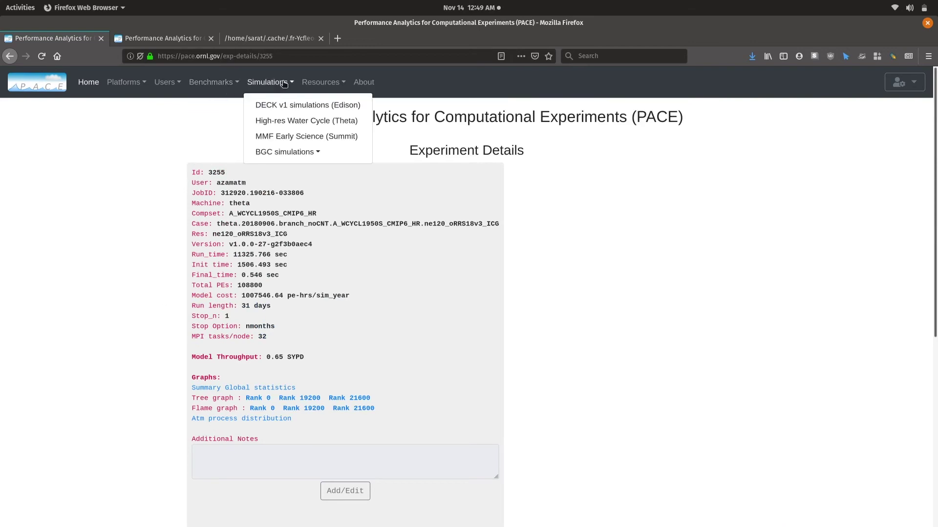
click(93, 86)
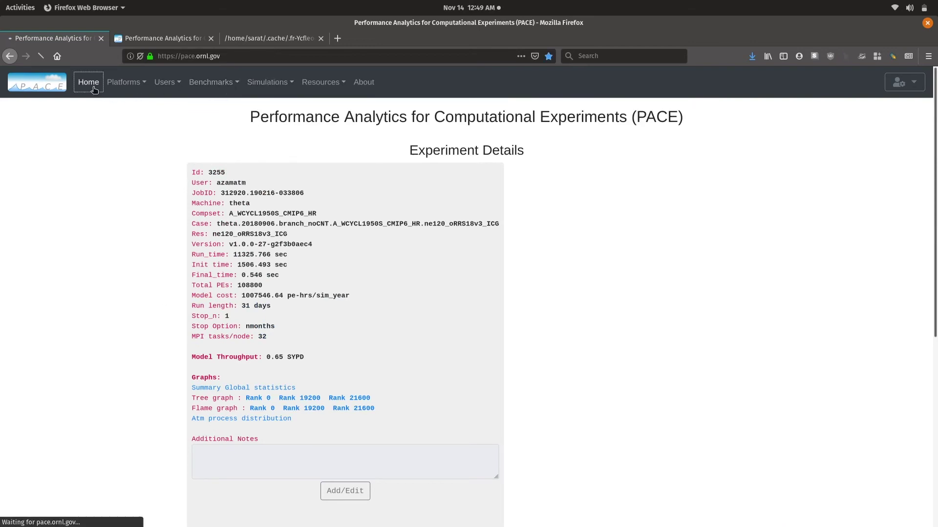
click(348, 154)
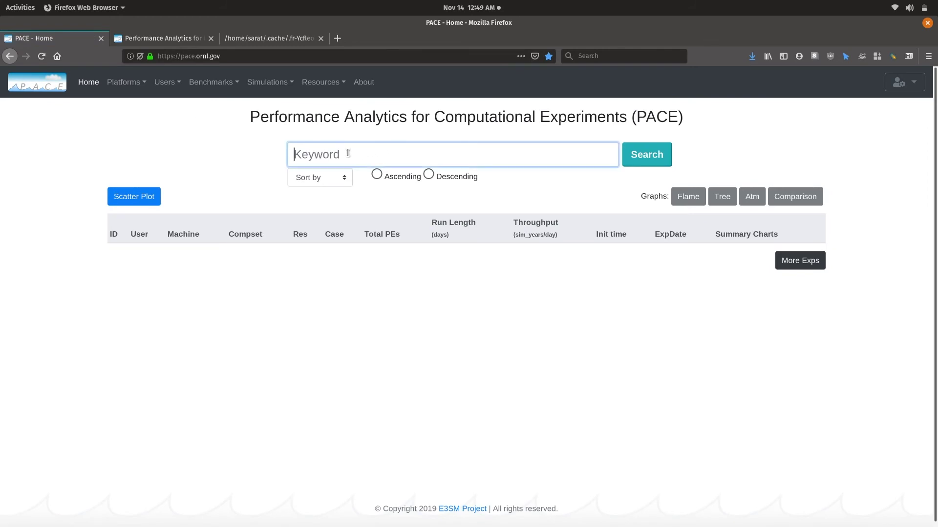
click(78, 86)
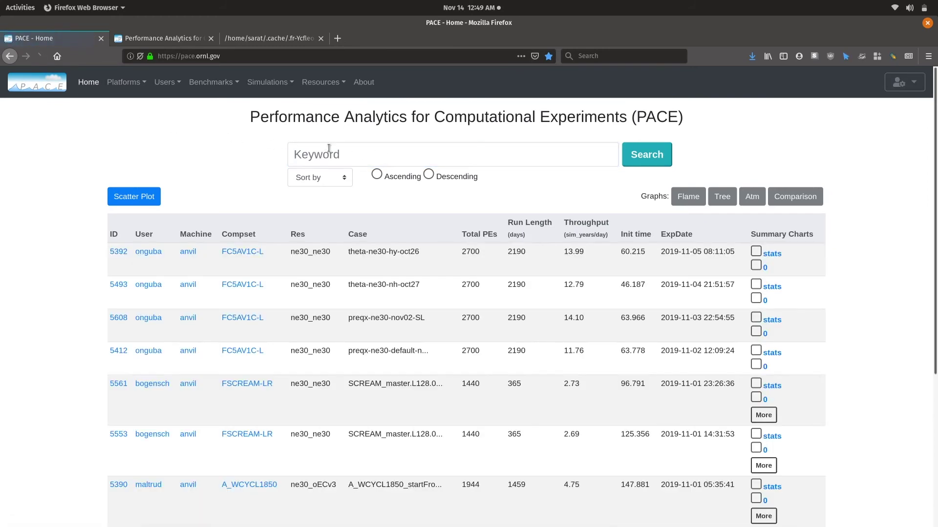
- Search the experiments by a username, and narrow the search by adding the machine name summit
click(328, 148)
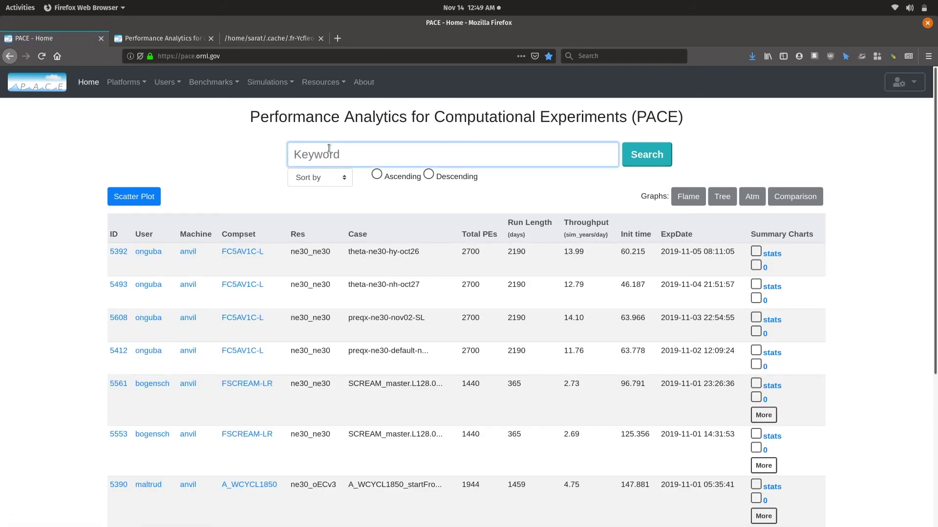
text(sarat)
key(Return)
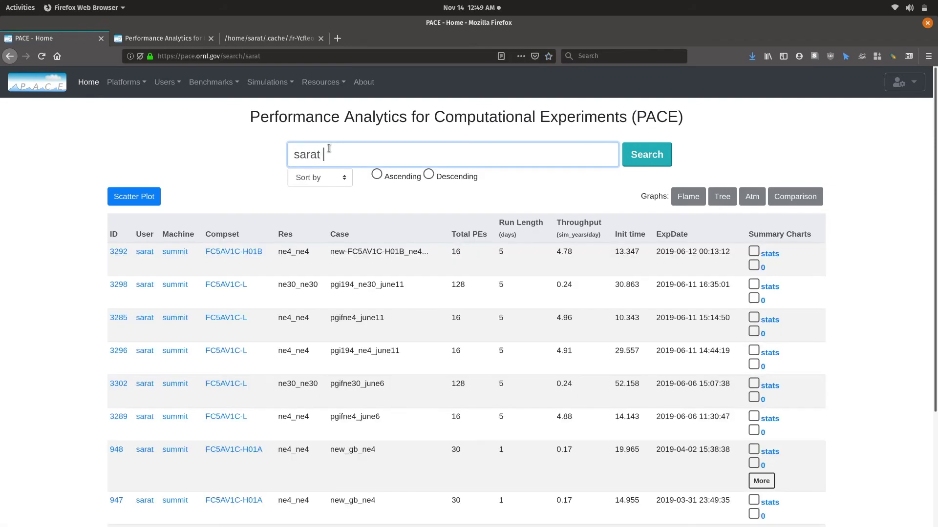
text(summit)
key(Return)
click(227, 152)
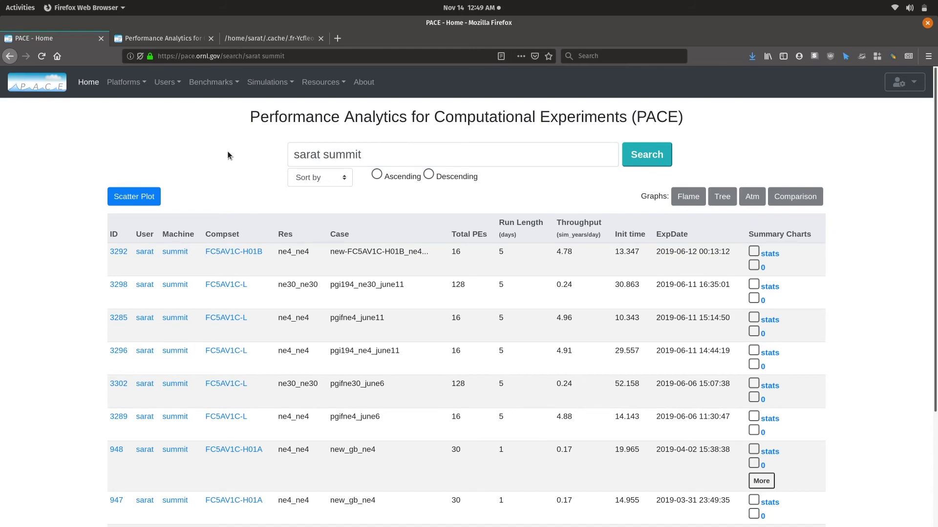
- Search the experiments for the compset FC5AV1C-H01A, replacing the previous keywords
triple_click(362, 164)
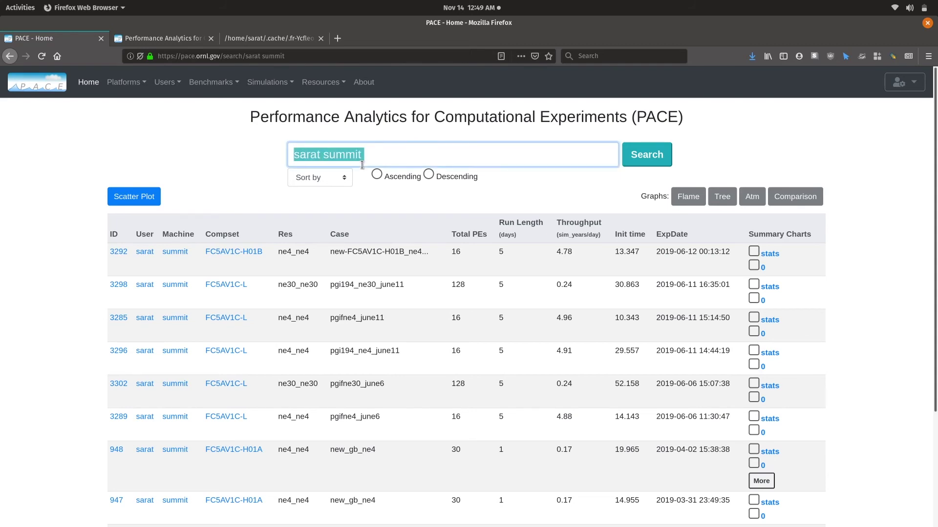
text(FC)
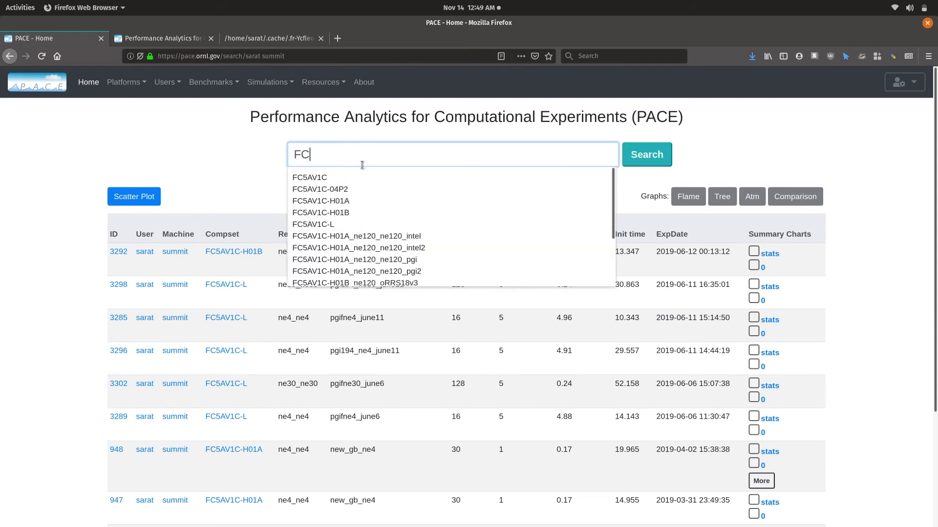
key(Down)
key(Down)
key(Return)
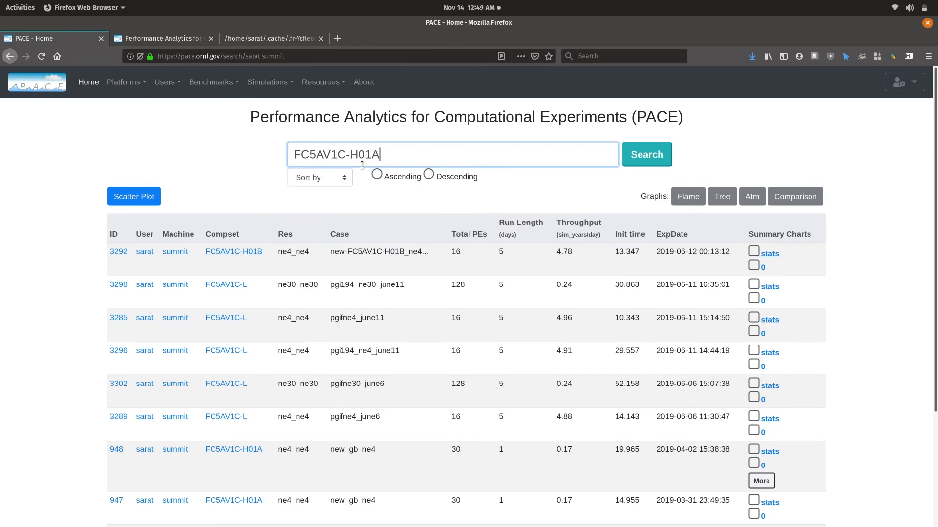
key(Return)
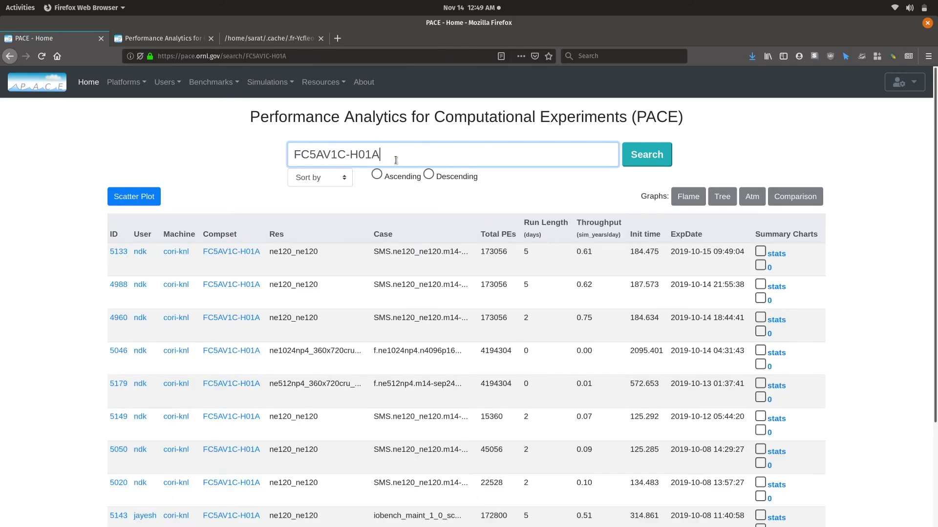
- Narrow the compset search by adding the resolution ne120_ne120
text(ne12)
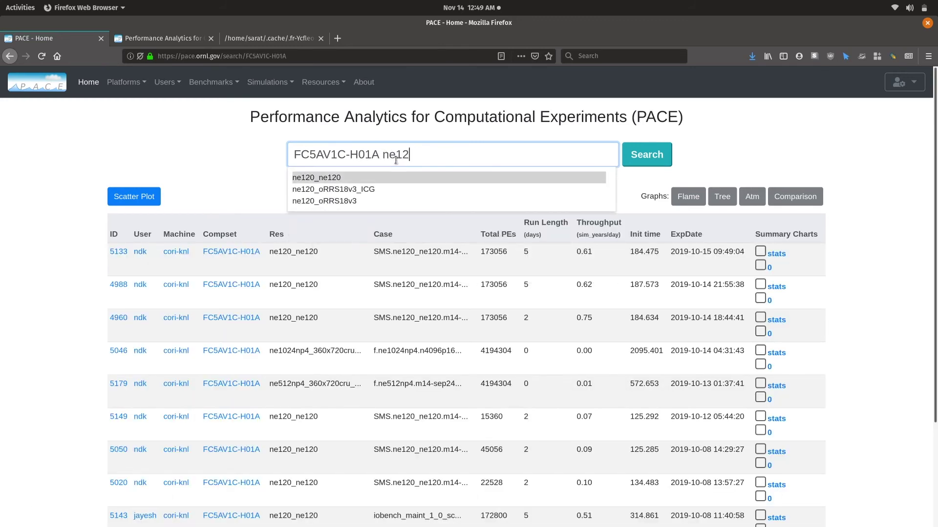
key(Return)
key(Return)
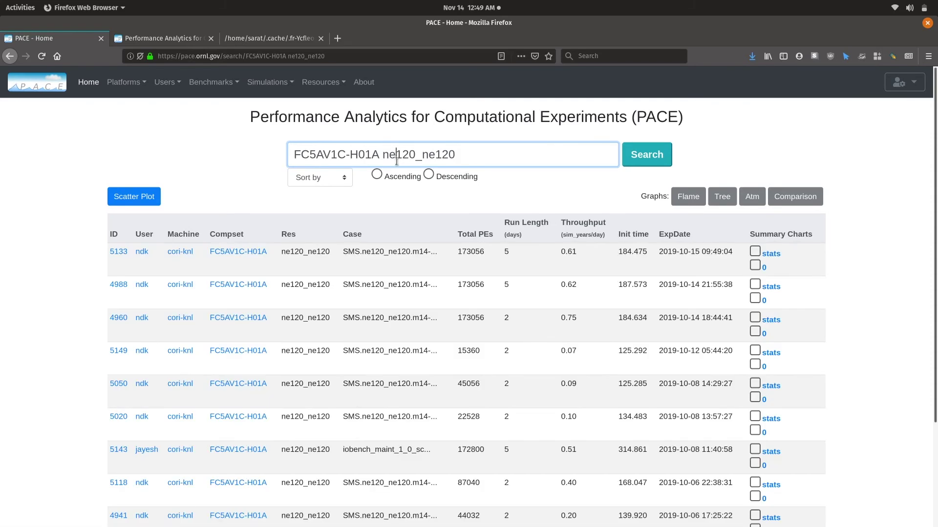
triple_click(396, 161)
click(396, 161)
click(647, 154)
- Search for the case theta.20180906.branch_noCNT.A_WCYCL1950S_CMIP6_HR.ne120_oRRS18v3_ICG using the suggested case name
triple_click(526, 148)
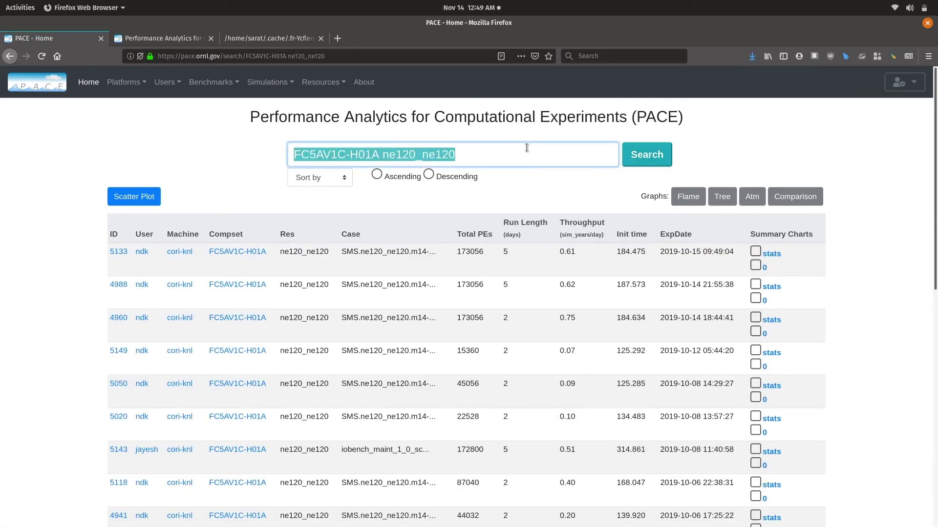
text(theta.)
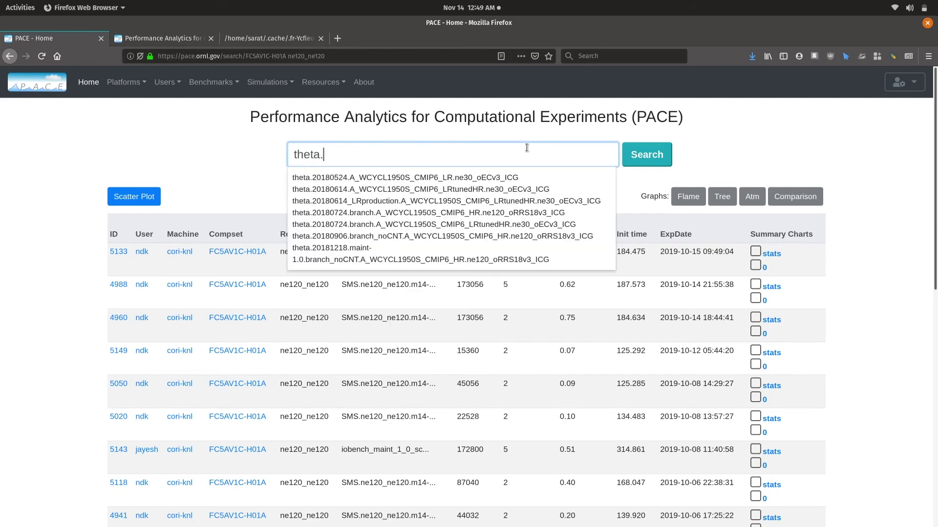
text(201809)
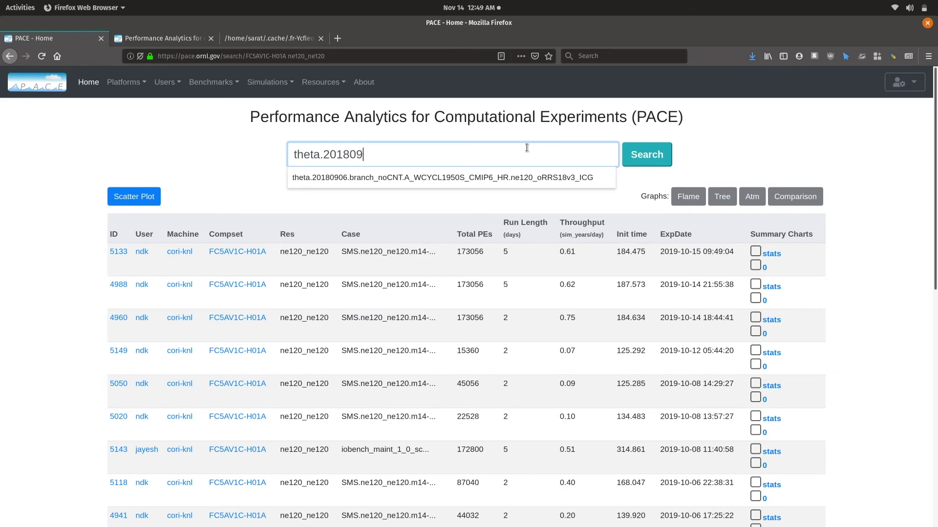
text(06)
key(Down)
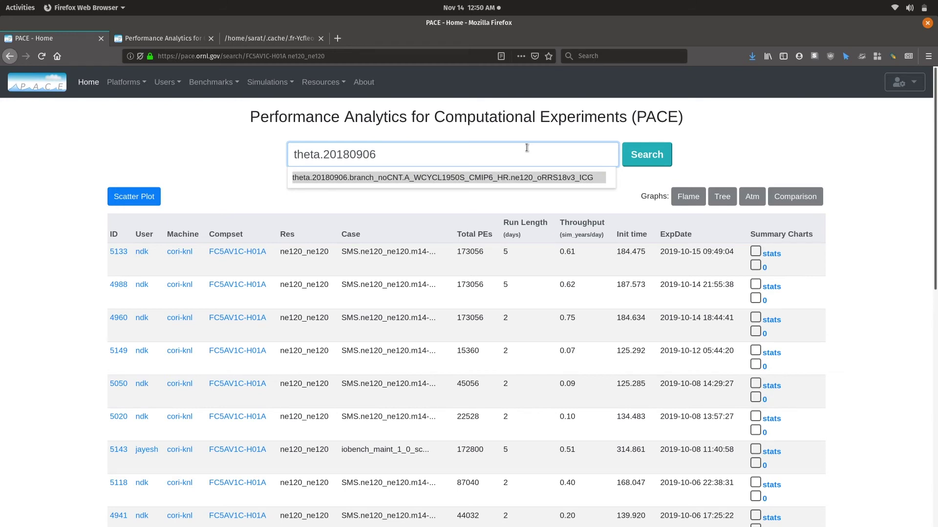
key(Return)
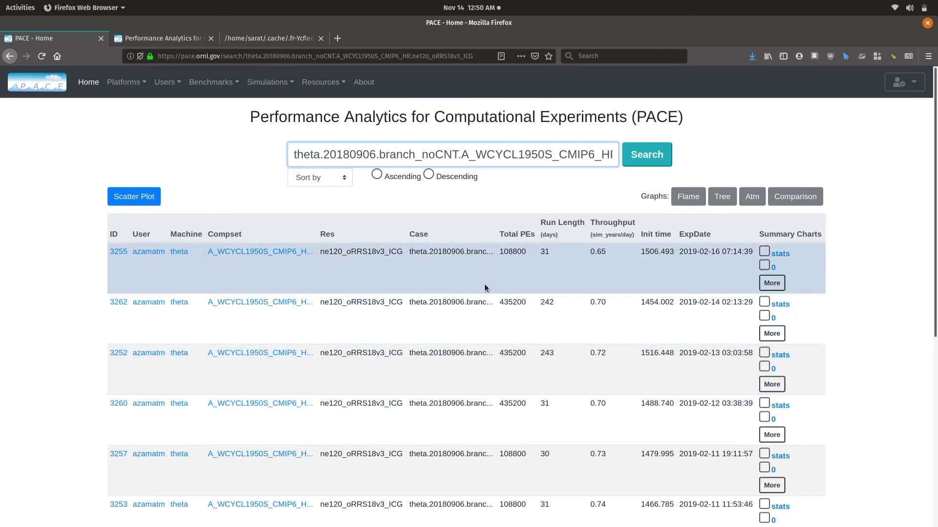
- Open the details of experiment 3255 from the search results and look over the page
click(484, 288)
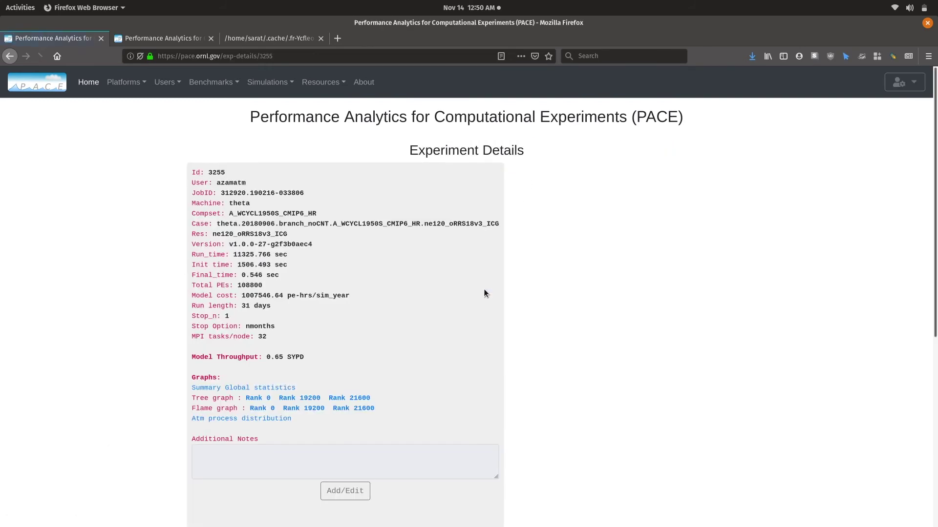
scroll(483, 289, down, 6)
scroll(484, 289, up, 6)
- Return to the home page and list the experiments run on the Summit platform
click(95, 85)
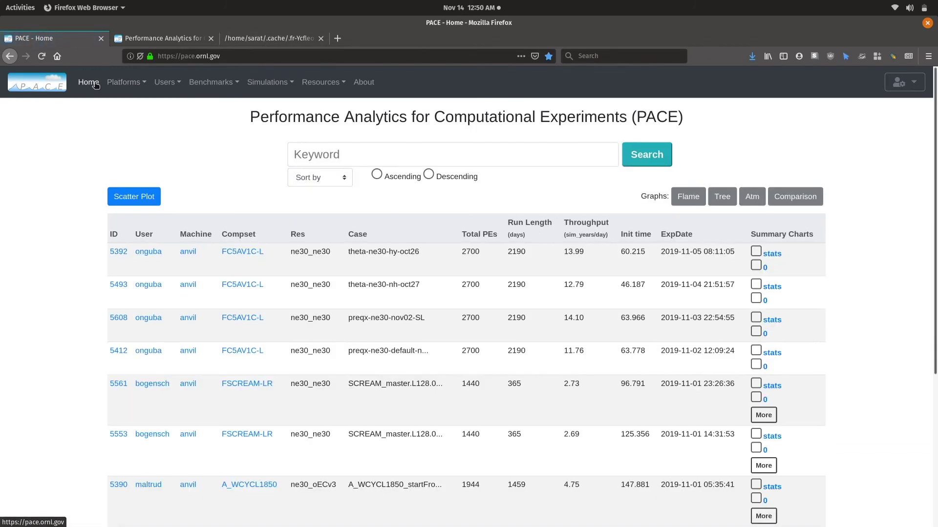
click(135, 89)
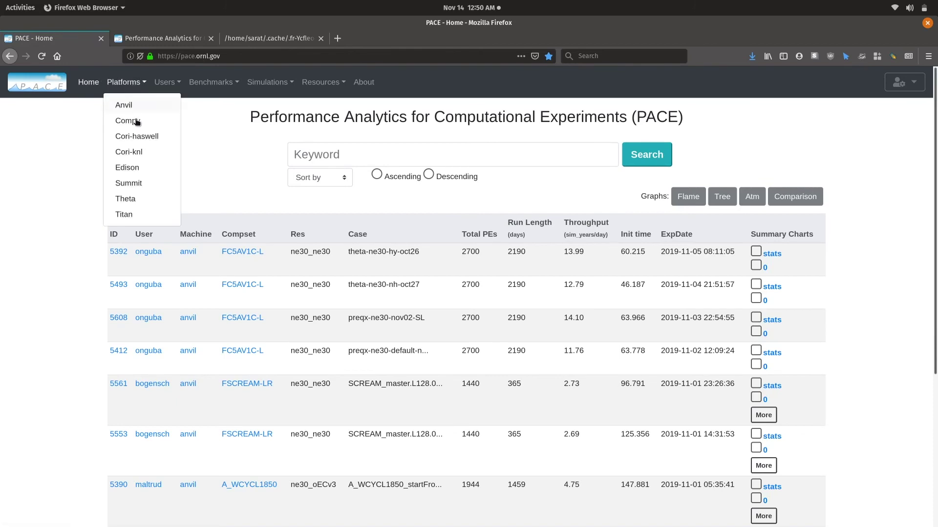
click(144, 190)
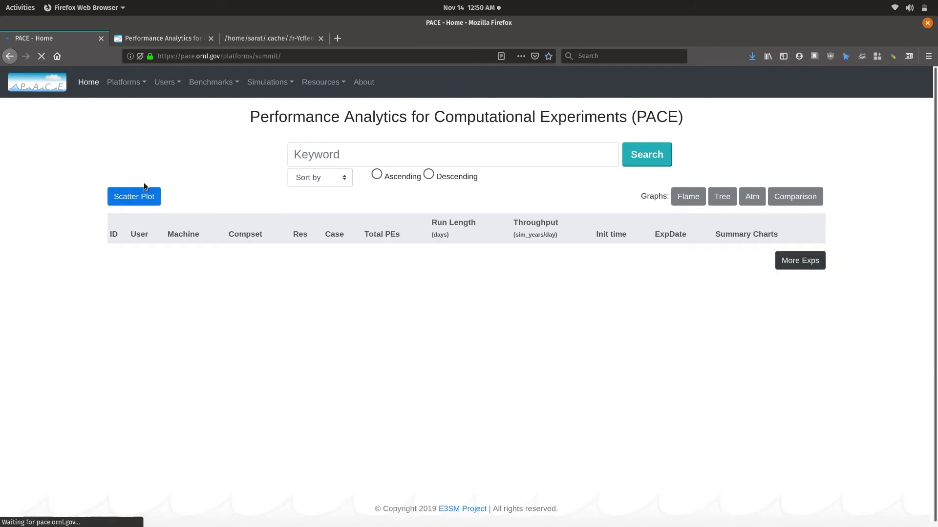
- Show the scatter plot of the Summit experiments and color its points by User
click(140, 197)
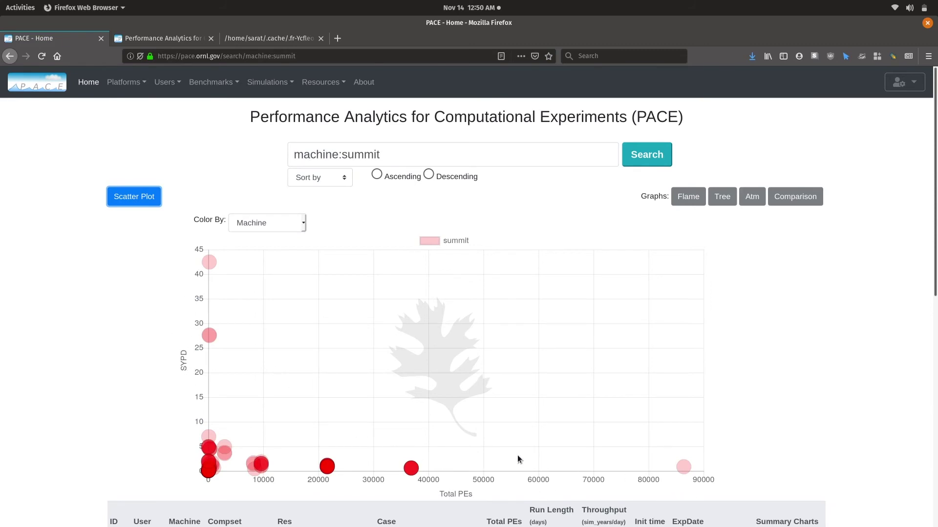
click(262, 226)
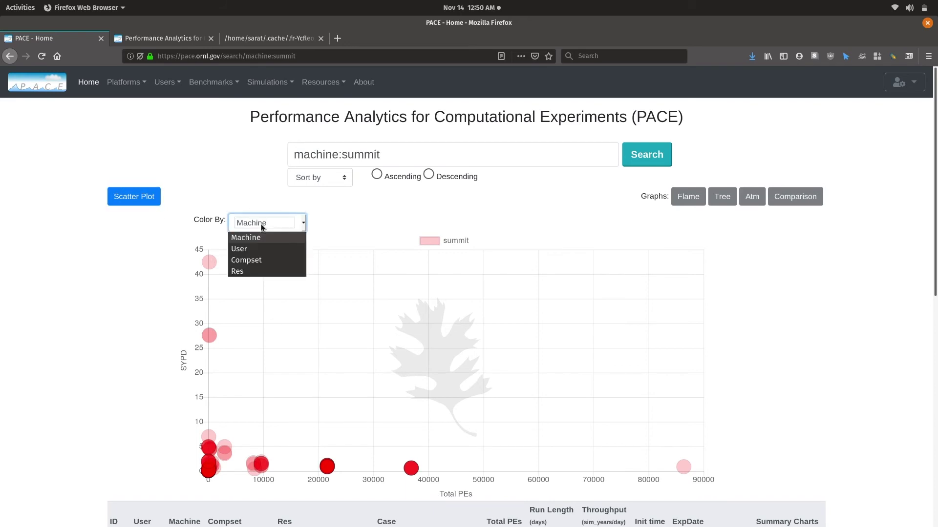
click(258, 249)
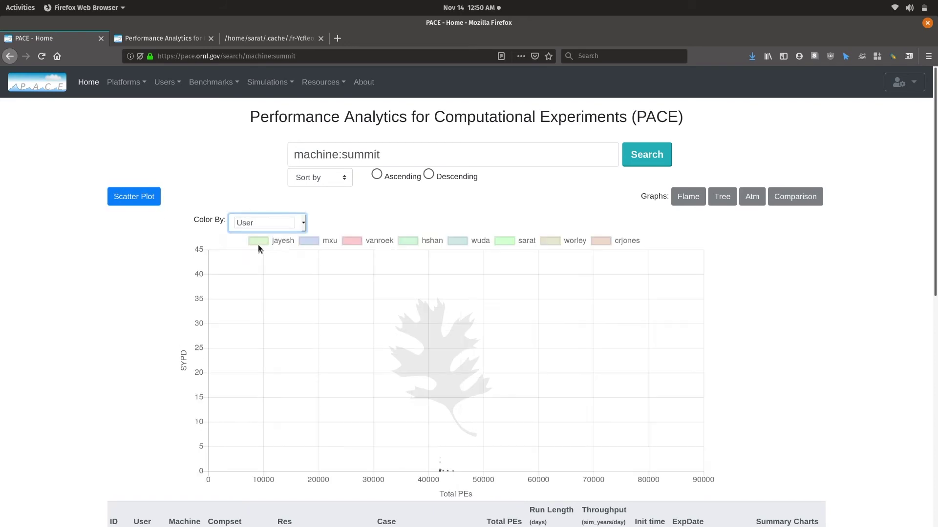
- Color the scatter plot by Compset and hide the ICLM45 and CMPASO-NYF series
click(258, 228)
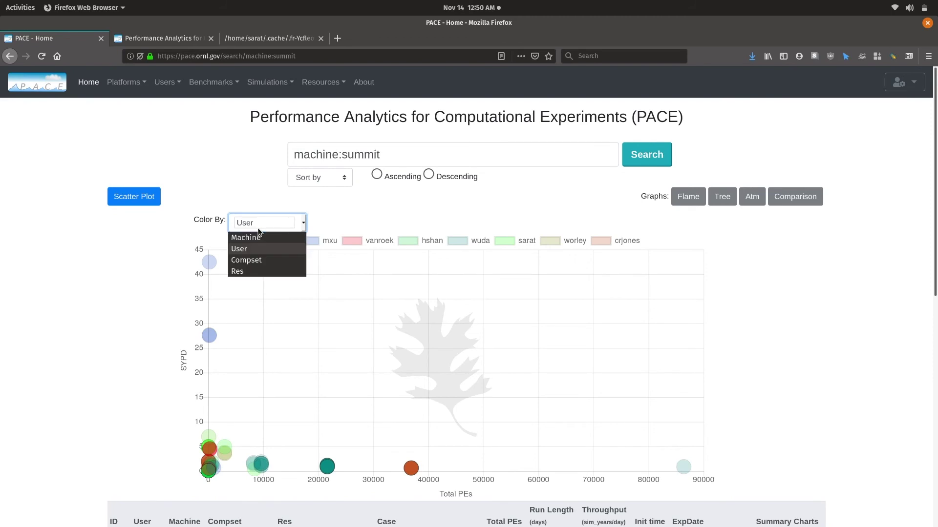
click(257, 255)
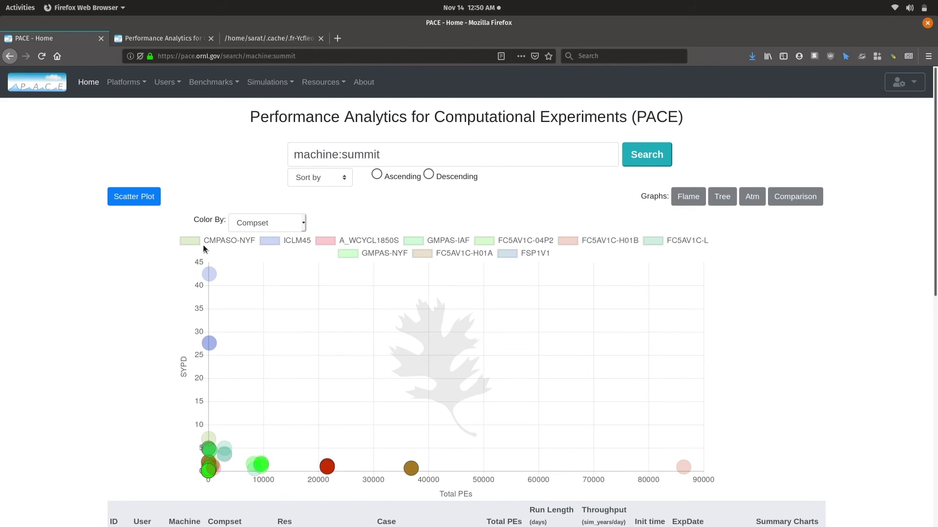
click(271, 240)
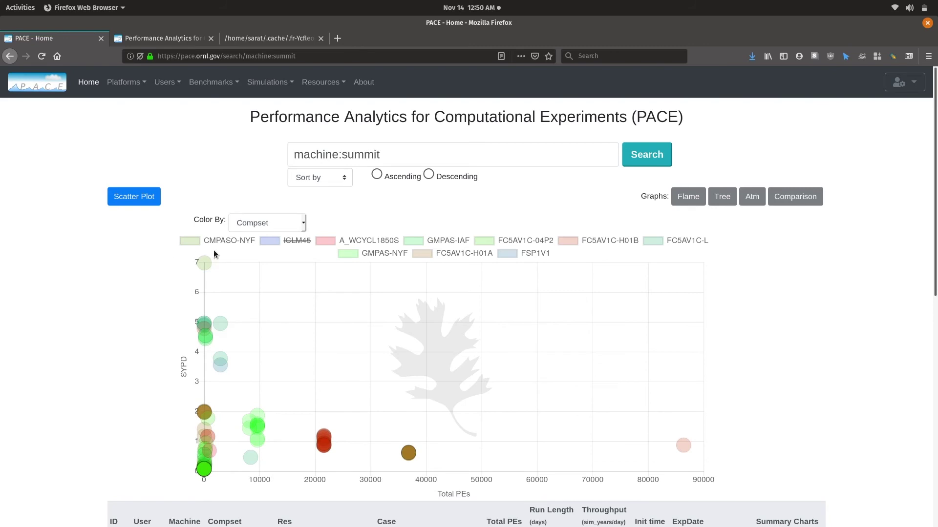
click(196, 237)
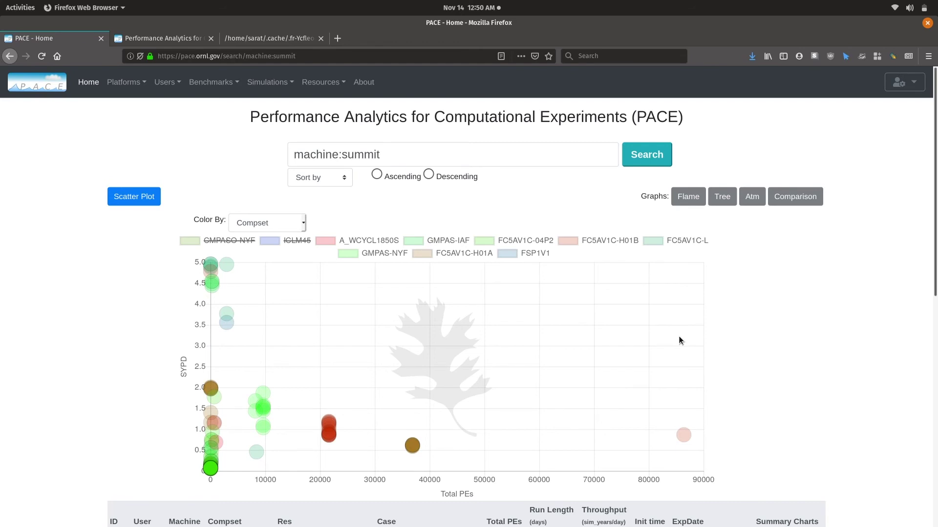
- View the details of the hires_land_restart experiment, ID 4210, and return to the home page
scroll(769, 341, down, 8)
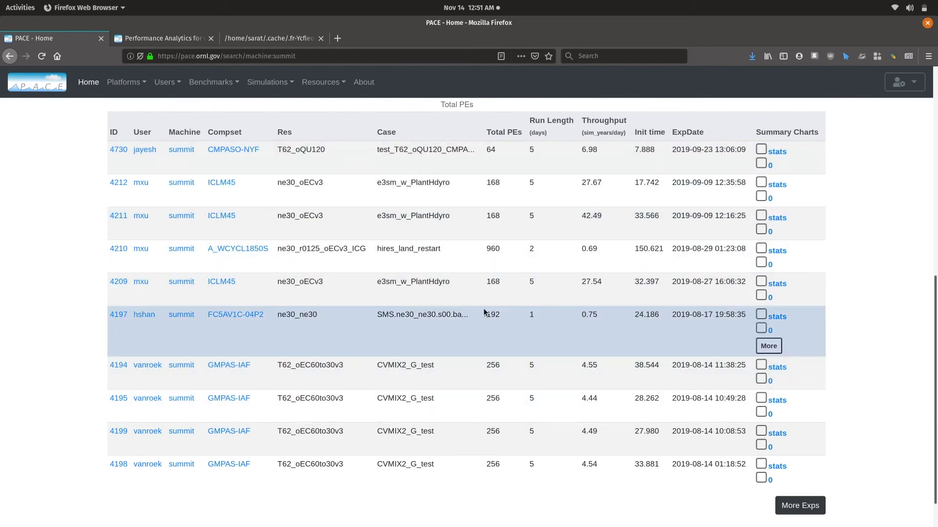
click(461, 268)
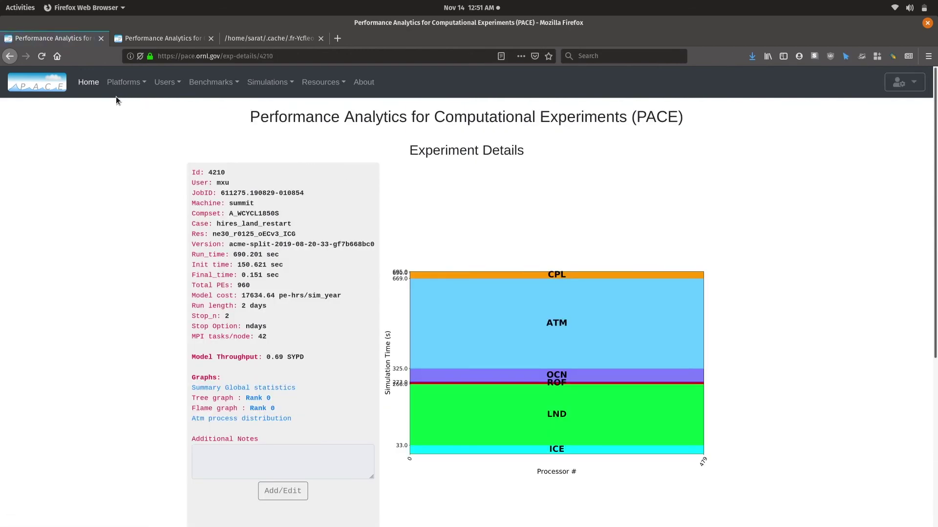
click(97, 86)
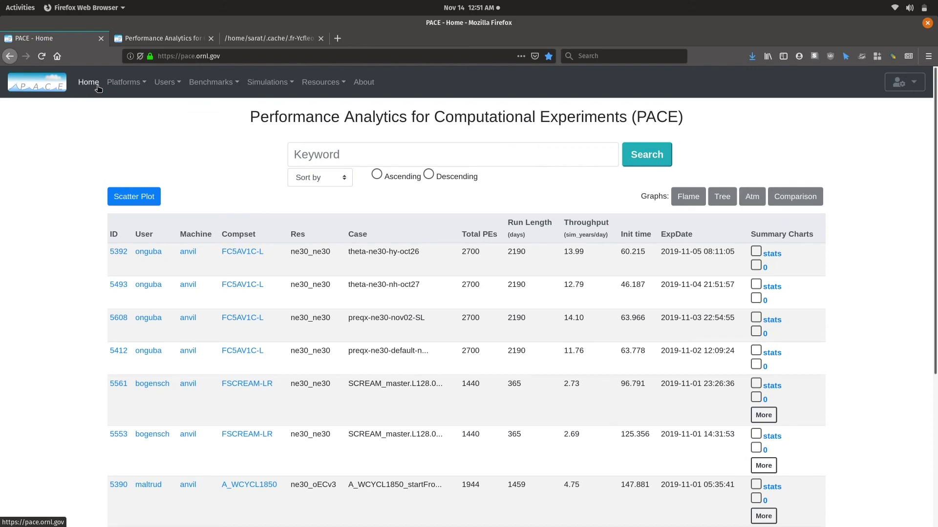
click(98, 88)
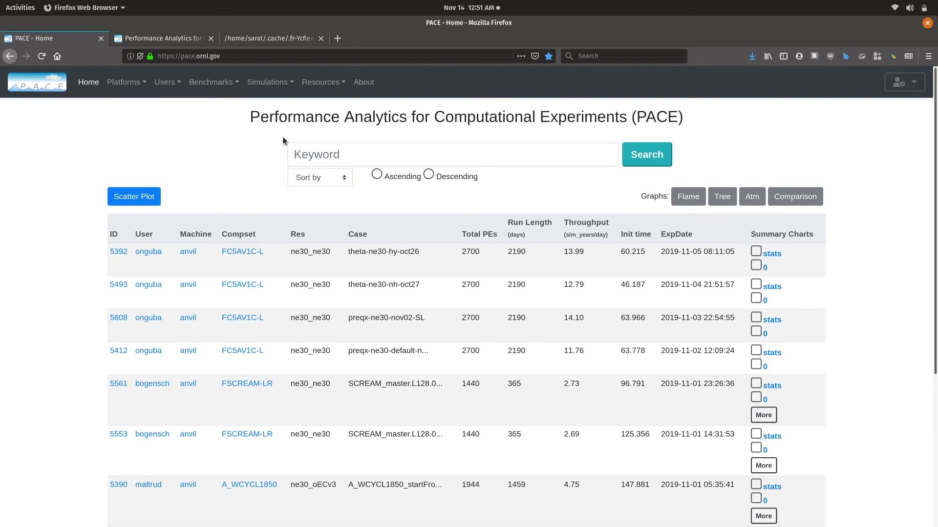
- Open the Search Tips page and examine the advanced search example combining user and machine categories
click(315, 87)
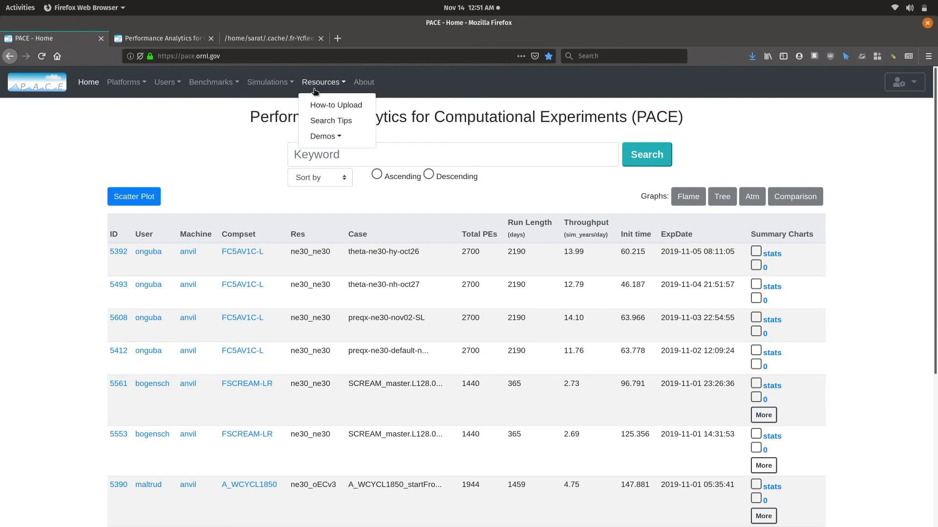
click(324, 123)
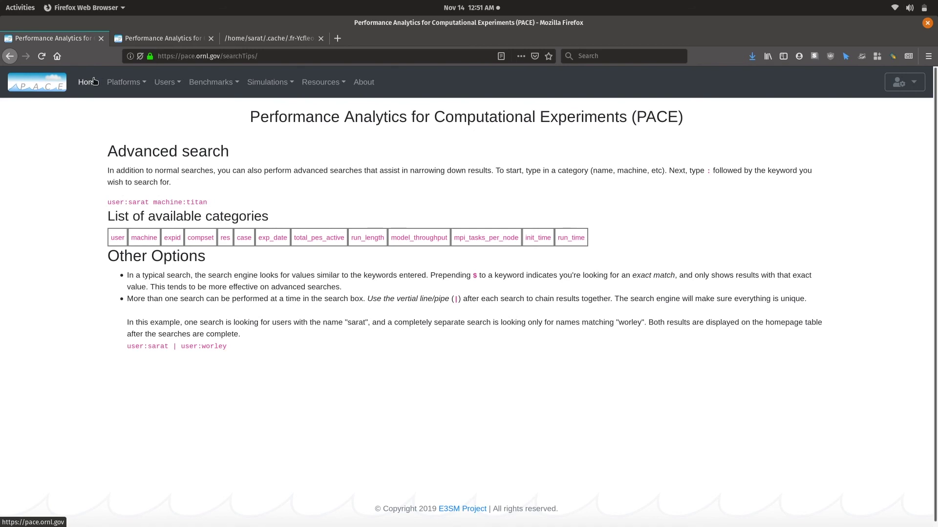
triple_click(120, 204)
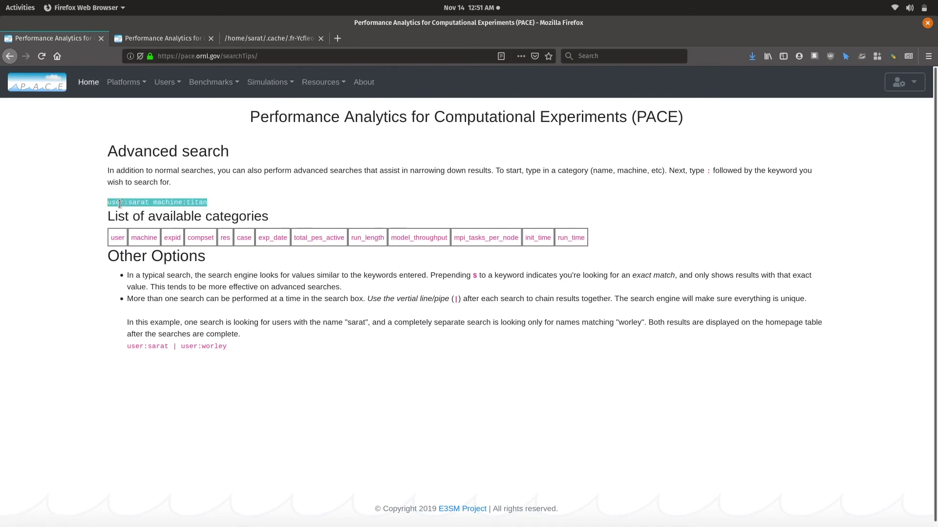
double_click(120, 205)
drag(119, 204, 122, 214)
click(117, 204)
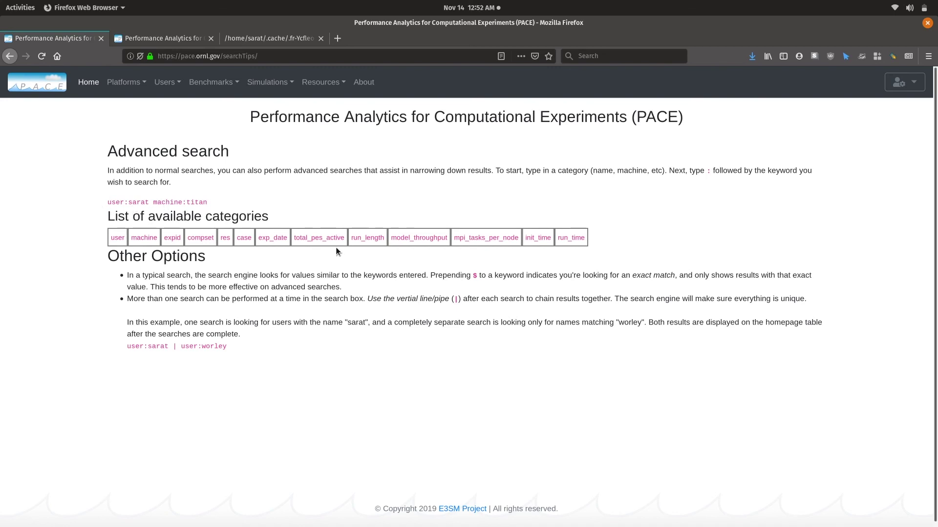
- From the home page, search for two usernames with user: terms chained by a vertical line, and look through the results
click(88, 82)
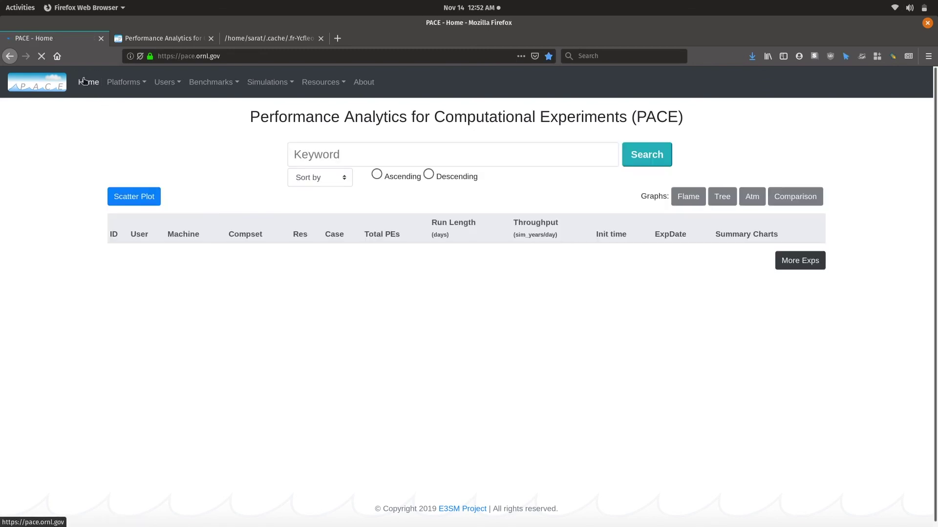
click(393, 150)
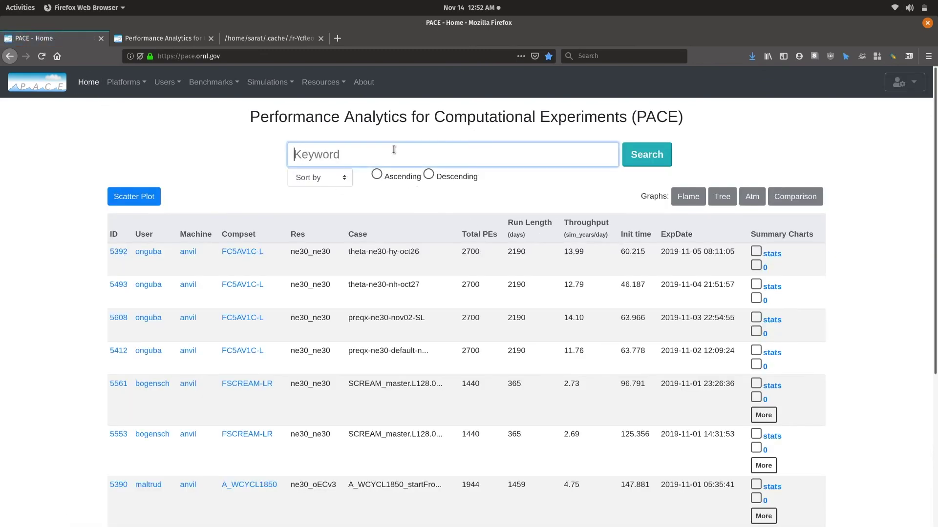
text(user:sarat|user:worley)
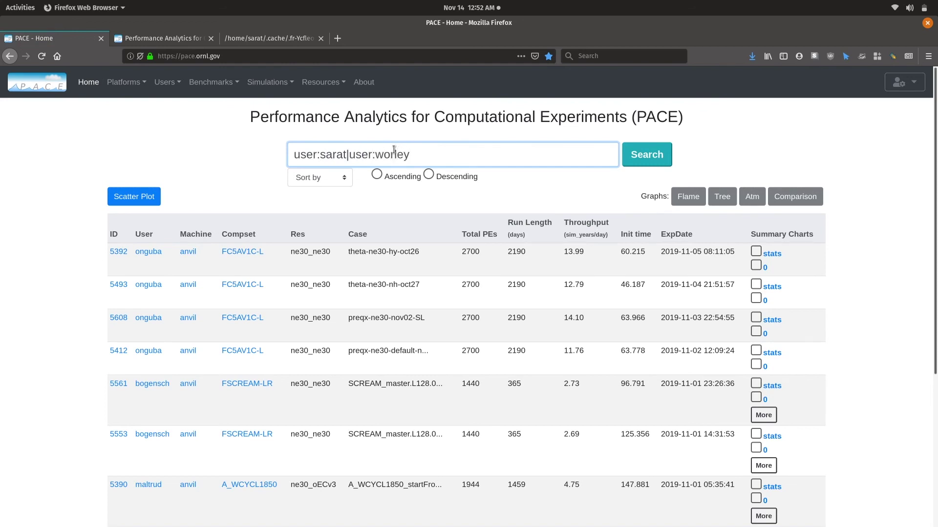
key(Return)
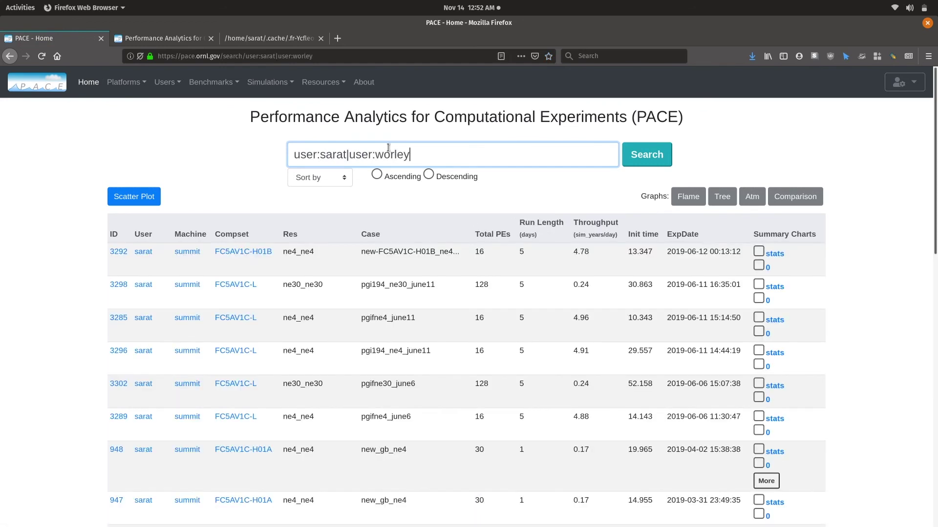
scroll(252, 175, down, 5)
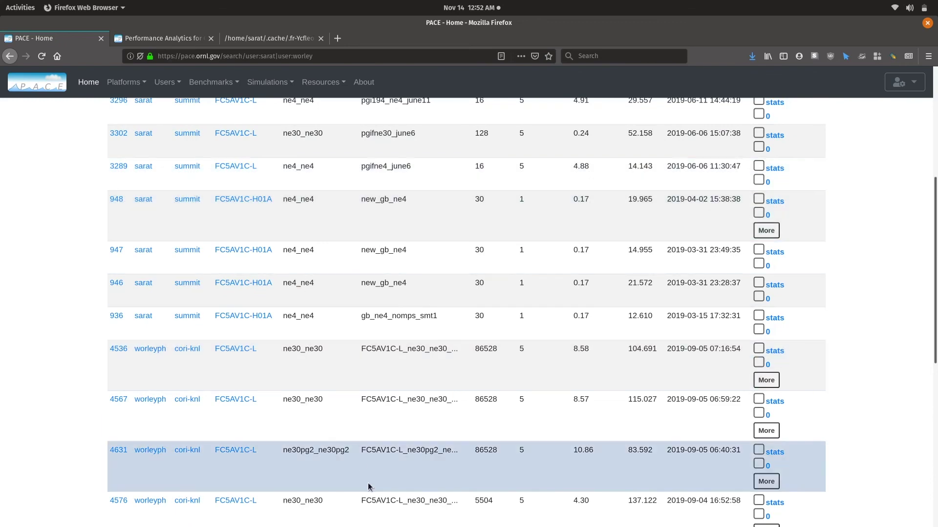
scroll(345, 368, down, 2)
scroll(345, 368, up, 8)
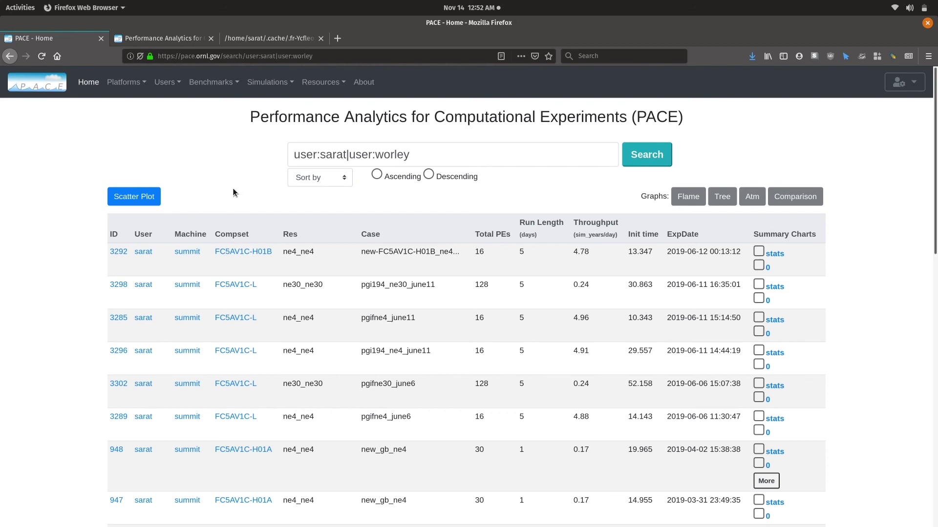
- View the About page with its architecture and visualization pipeline sections, and return to the home page
click(365, 82)
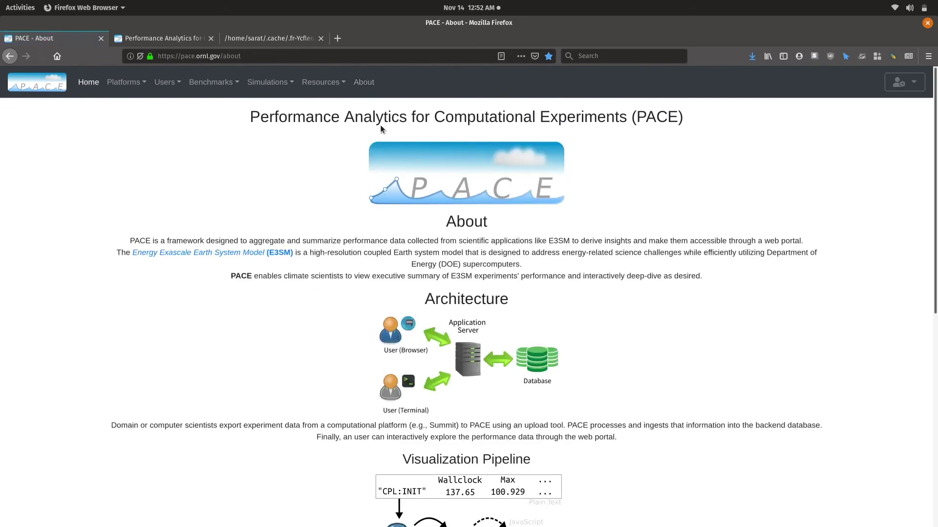
scroll(380, 132, down, 2)
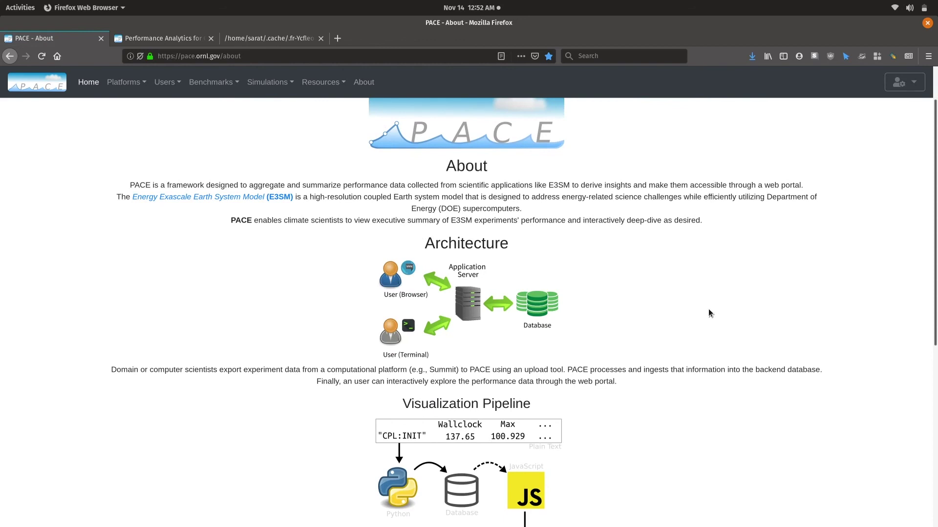
scroll(546, 246, down, 3)
scroll(547, 246, up, 5)
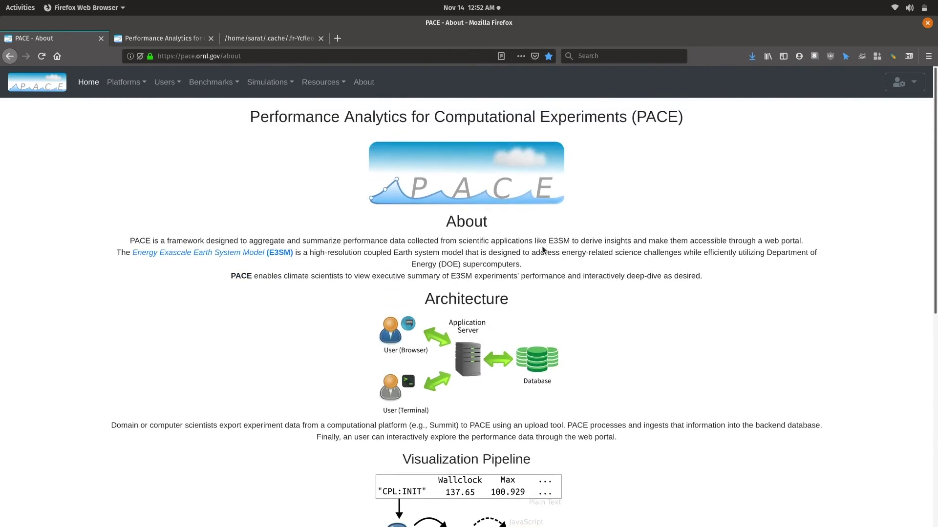
click(87, 83)
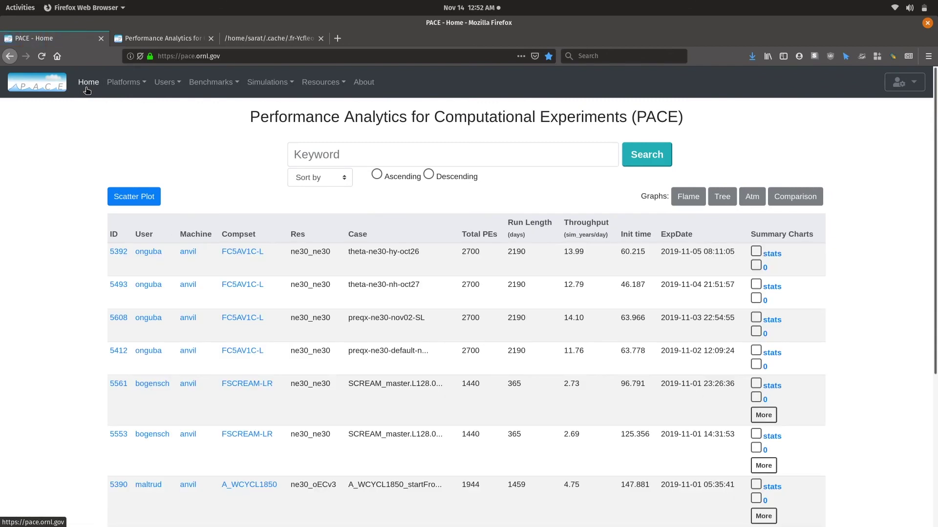